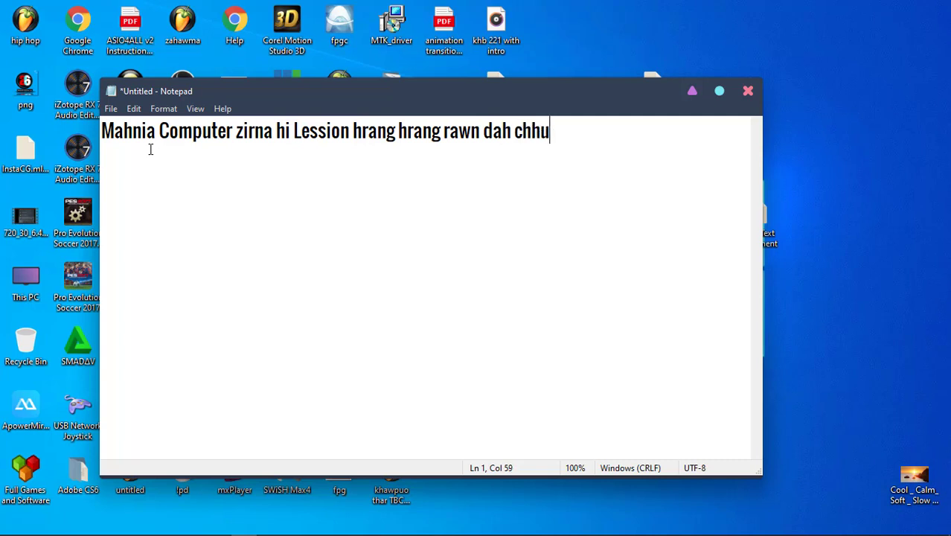
Complete the first paragraph with "ah zel tum a ni a,uluk takin lo en la,hmasawnna i neih ngei ka beisei.".
type("ni a")
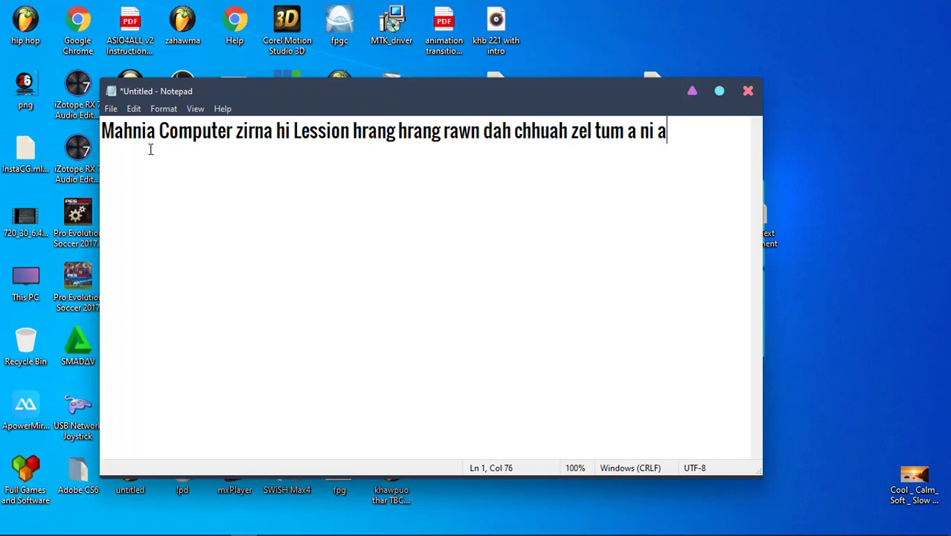
type(",uluk takin ")
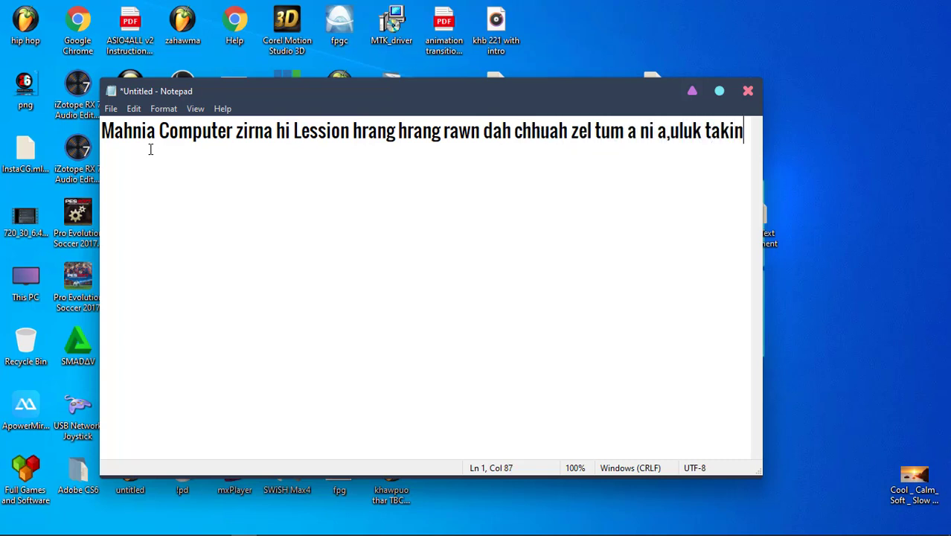
type("lo en la,hmasawnna i n")
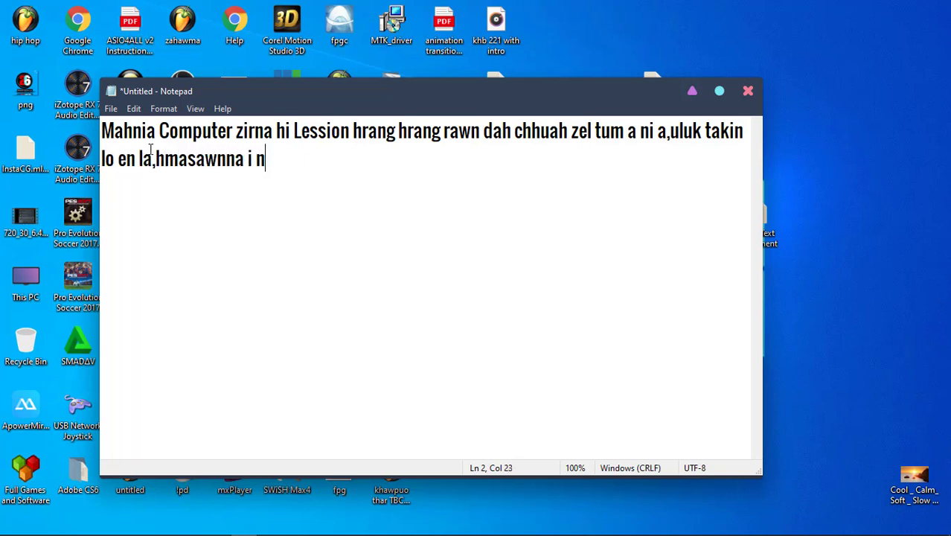
type("eih ngei ka ")
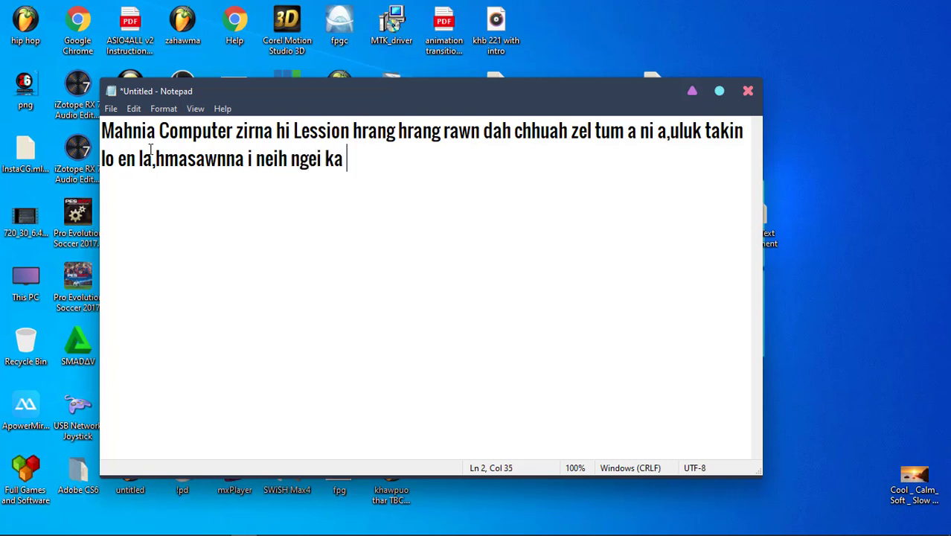
type("beisei.")
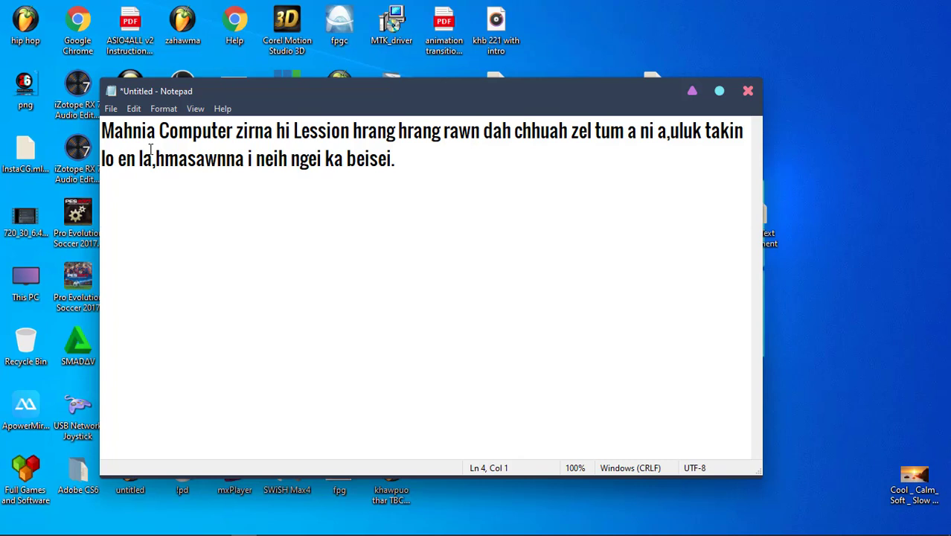
Start a second paragraph after a blank line with "Lession tan nan chuan Microsoft Office Word".
type("  Lession")
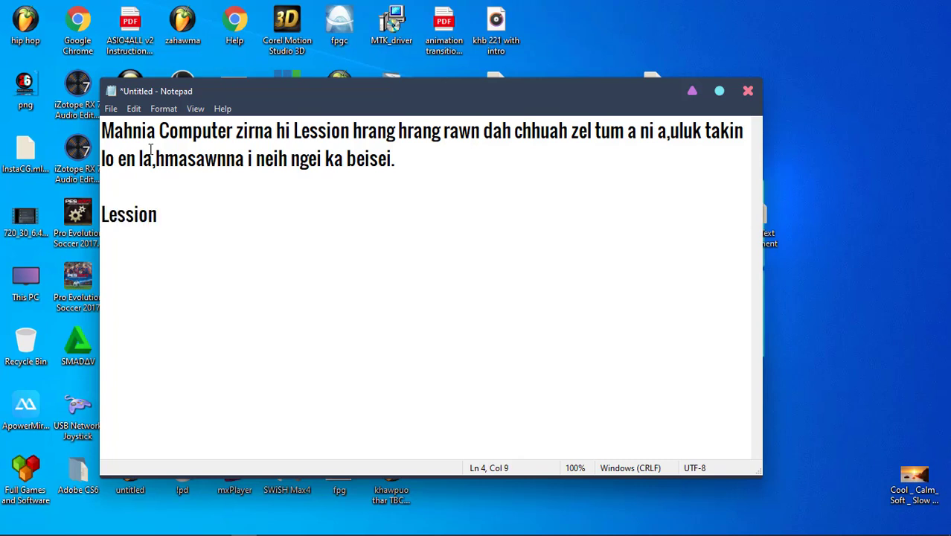
type(" tan nan chus")
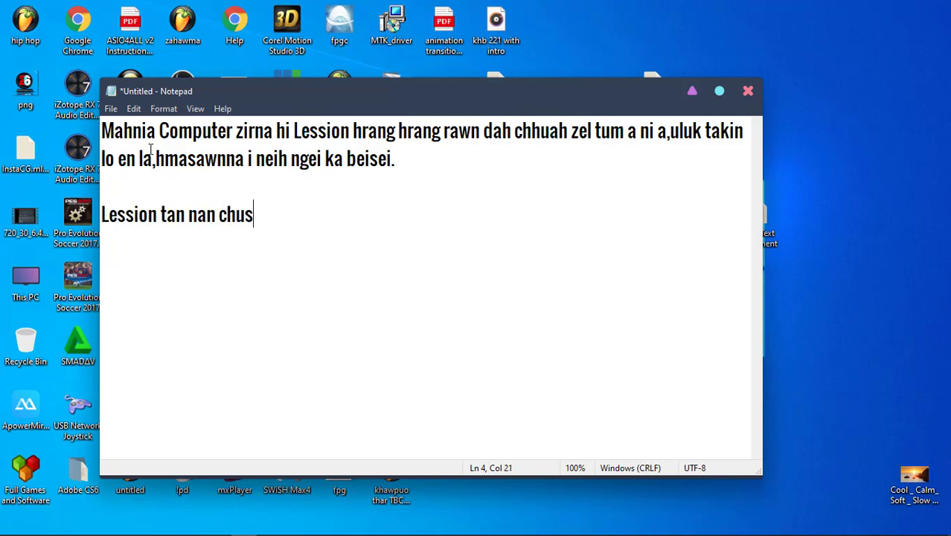
key("BackSpace")
type("an Micrp")
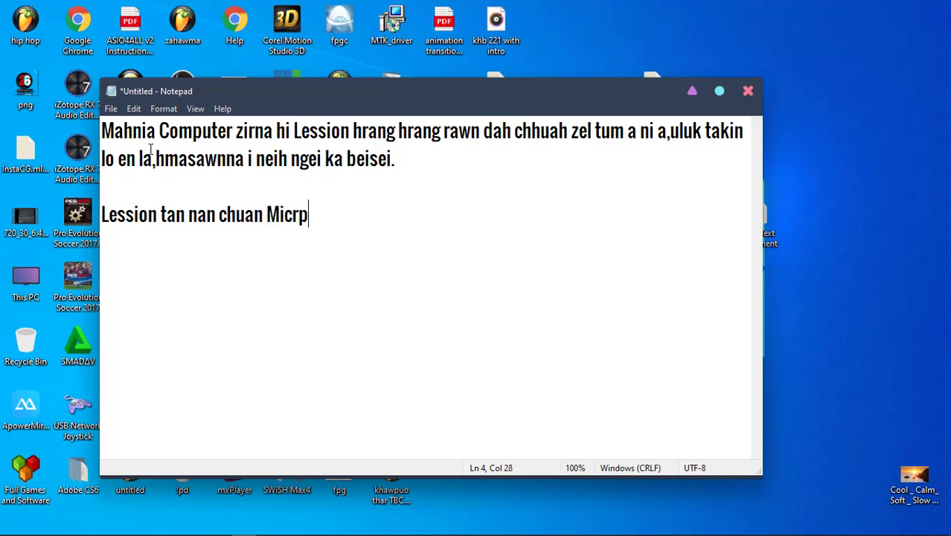
key("BackSpace")
type("osoft Offi")
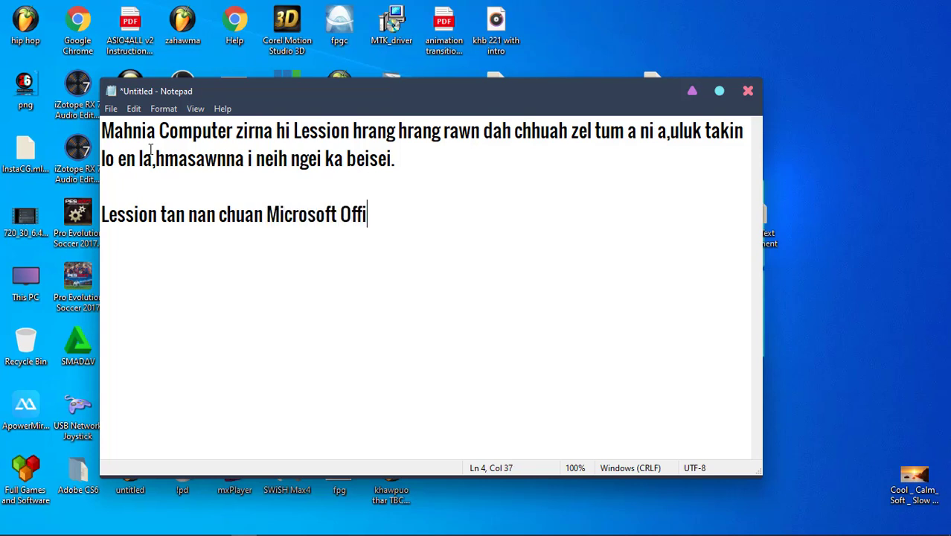
type("ce Word")
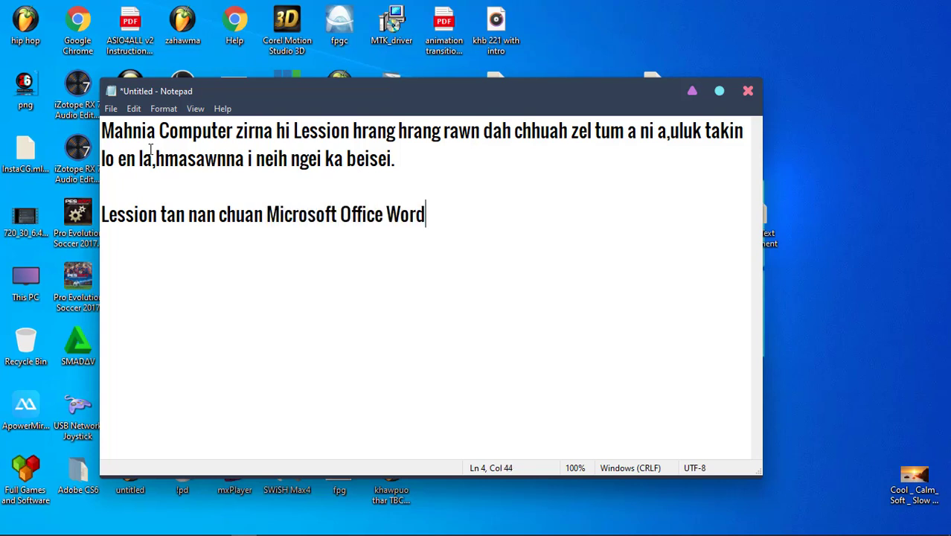
Continue the second paragraph's sentence with "atangin bul kan tan chho ang a,".
type(" kan")
key("BackSpace")
key("BackSpace")
key("BackSpace")
type("atangin ")
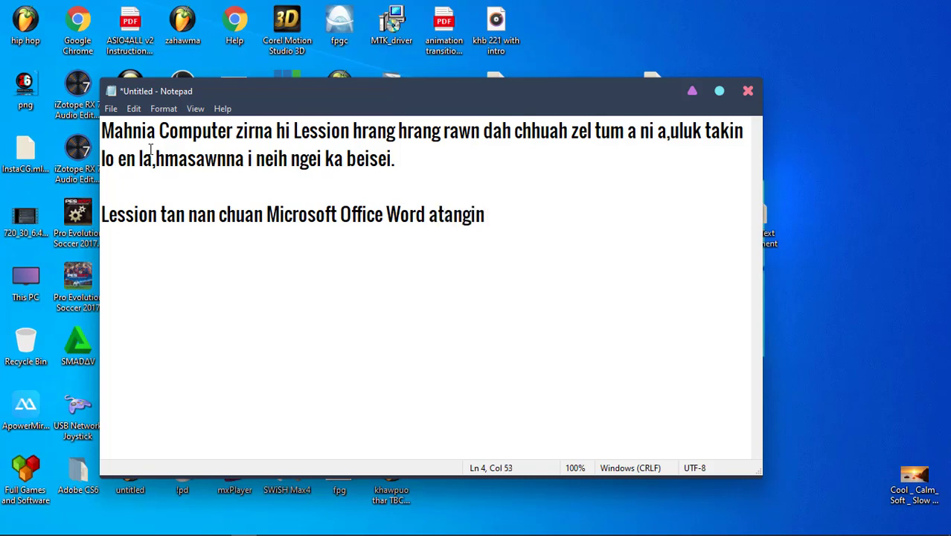
type("bul kan tan chho")
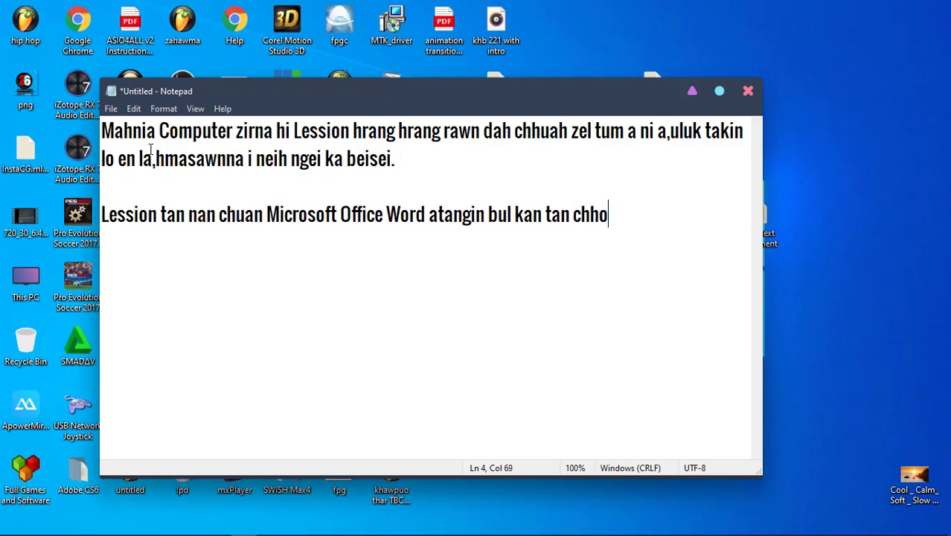
type(" ang a,")
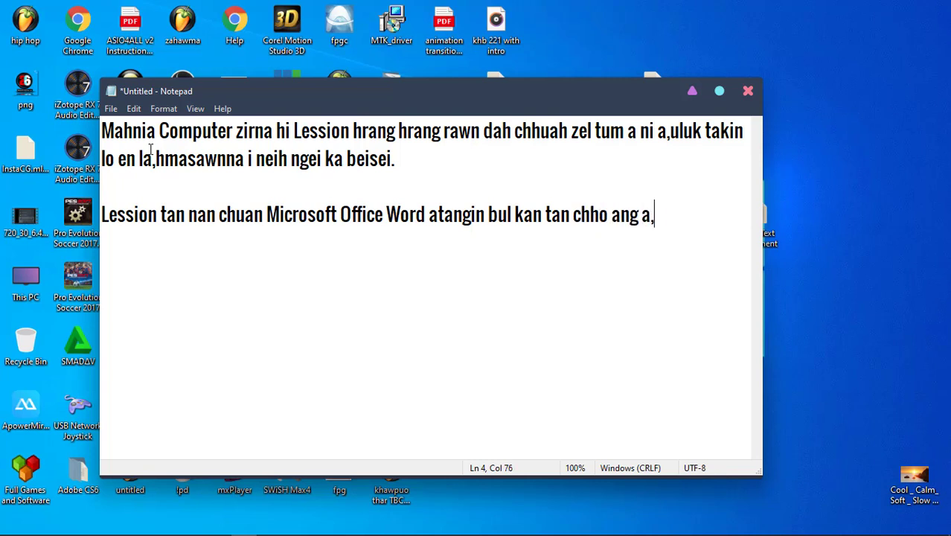
Finish the second paragraph with "application" and, on a new line, "dang pawh rawn tih chhoh zel a ni ang".
type("applicaion")
key("BackSpace")
key("BackSpace")
key("BackSpace")
key("BackSpace")
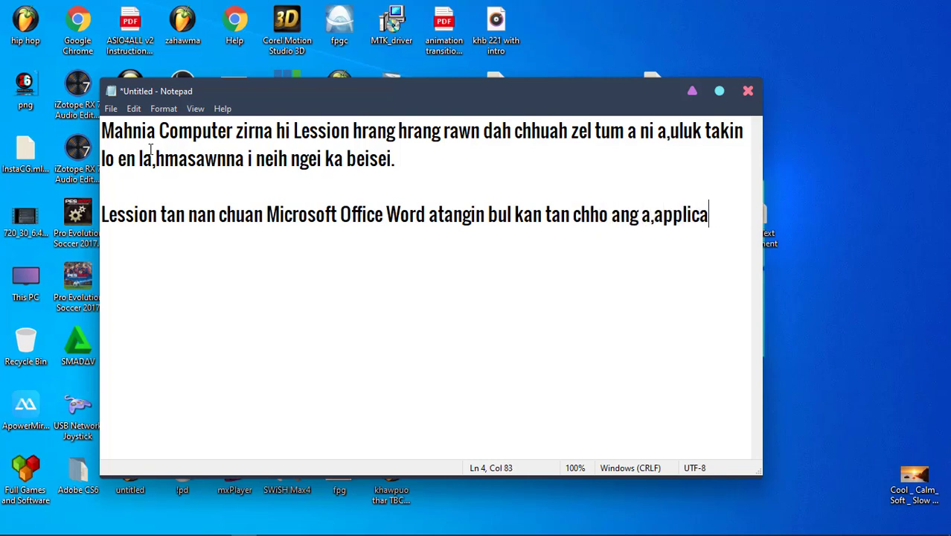
type("tion")
key("Return")
type("dang ")
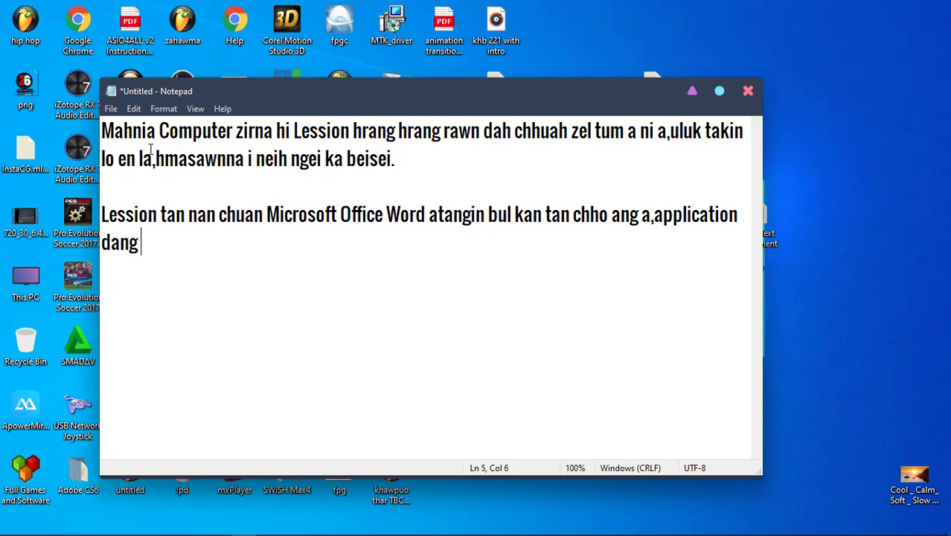
type("pawh rawn t")
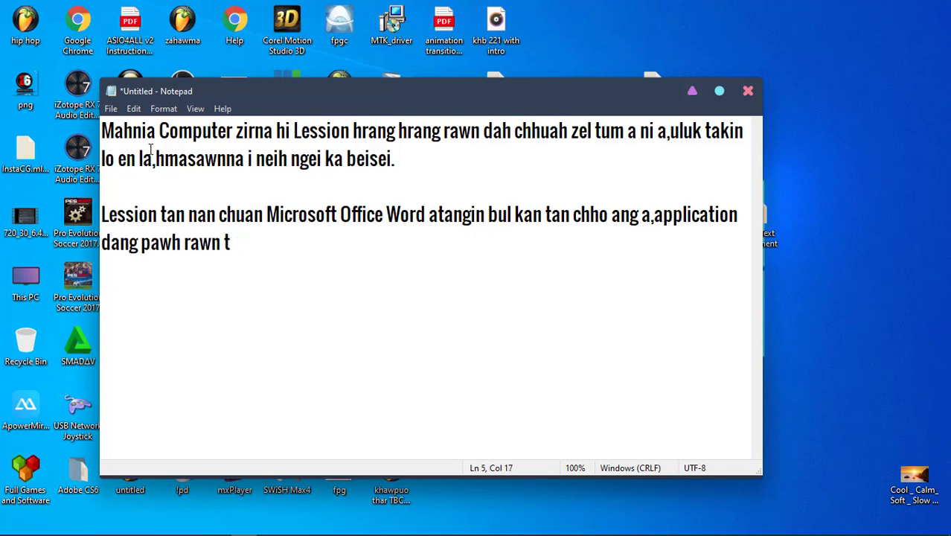
type("oih chhoh zel a ni ")
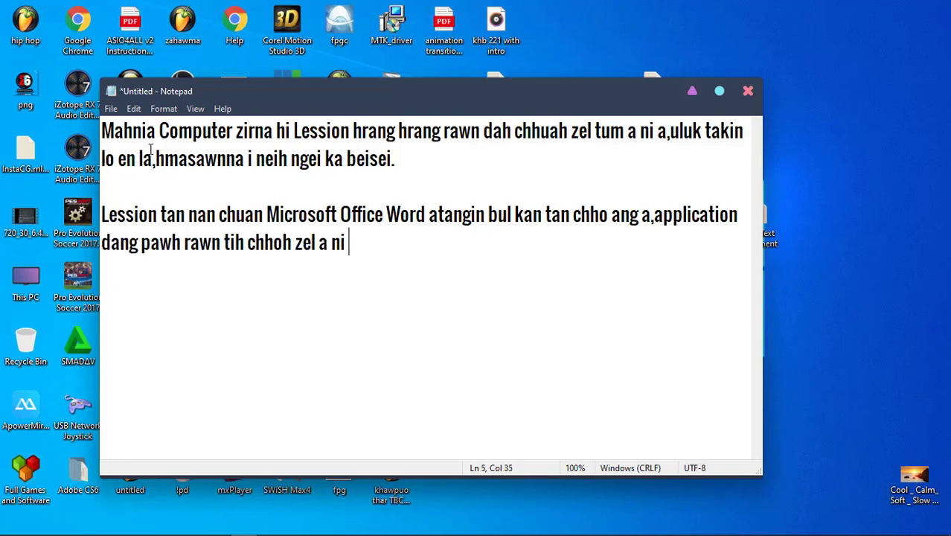
type("ang")
Replace all the text with the line "A bul tan nan chuan Enge Microsoft Office Word chu a nih kan sawi lawk ang.".
key("ctrl+a")
key("Delete")
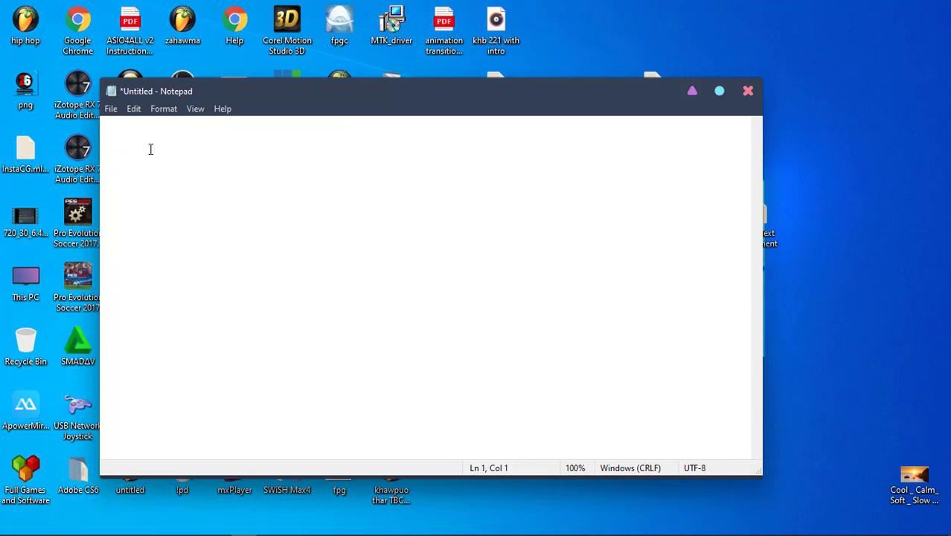
type("A bul tann nan chuan")
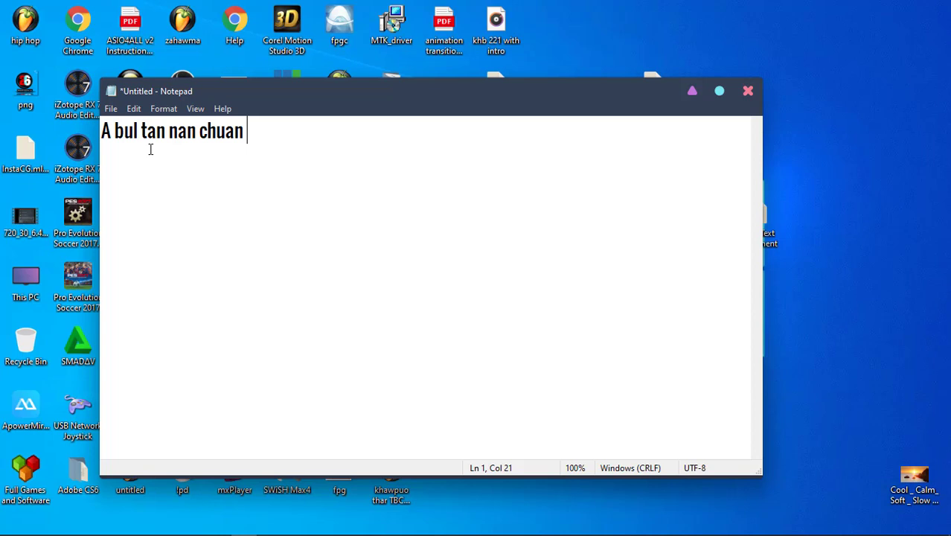
type("Enge Micros")
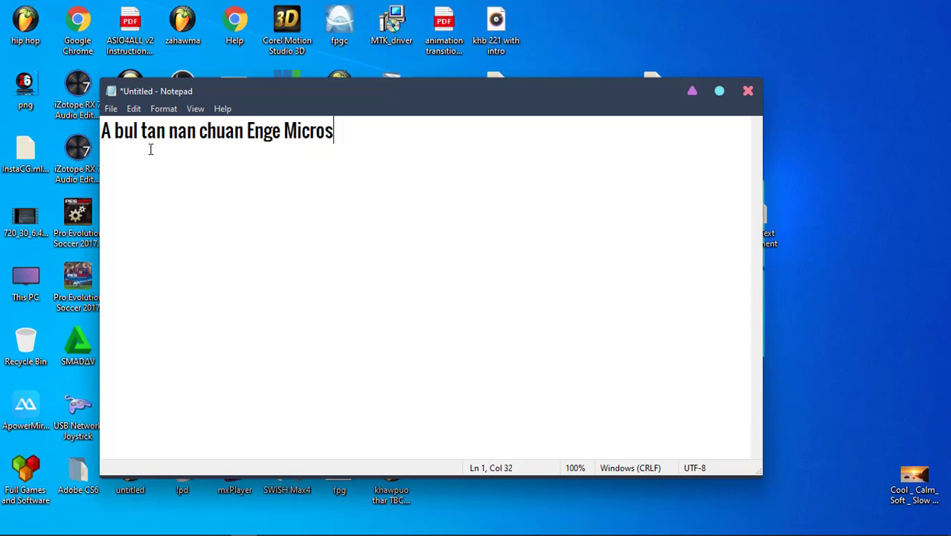
type("oft Office")
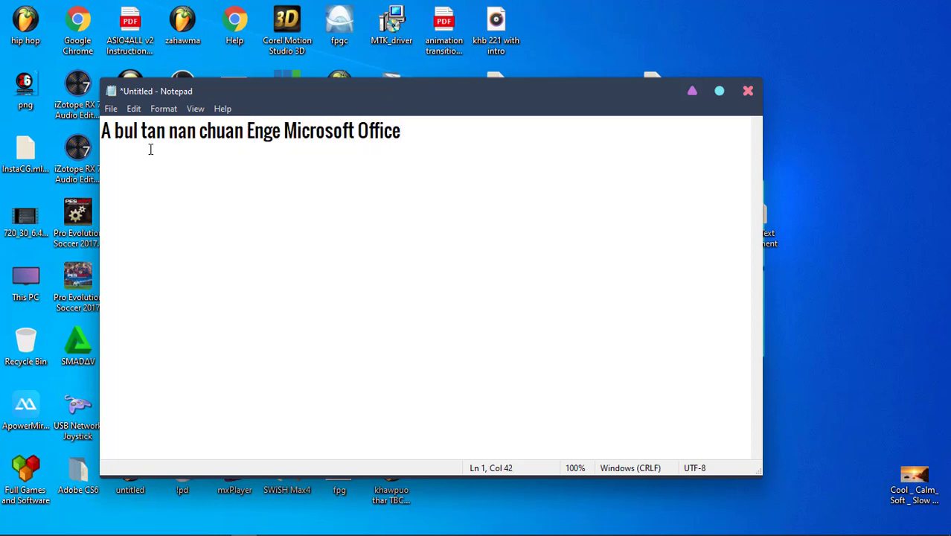
type(" Word chu a nih")
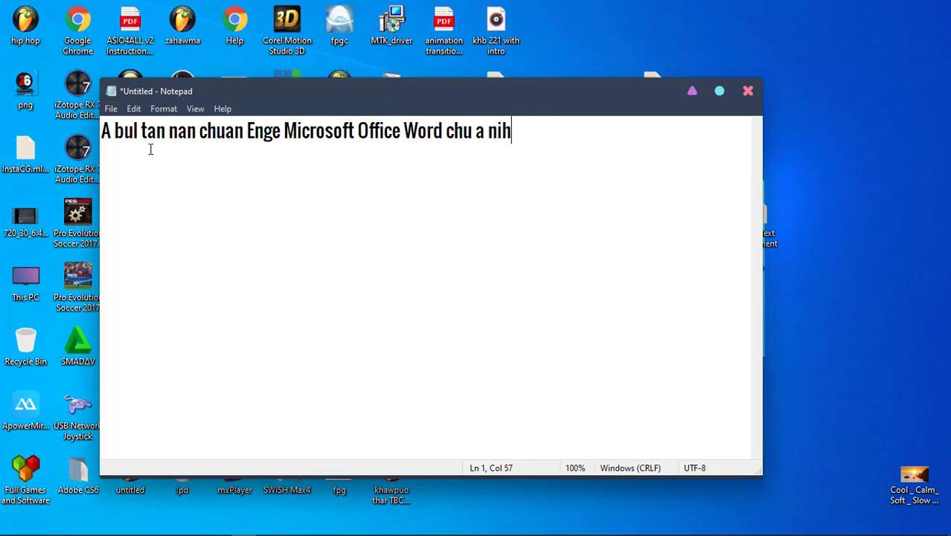
type(" kan ")
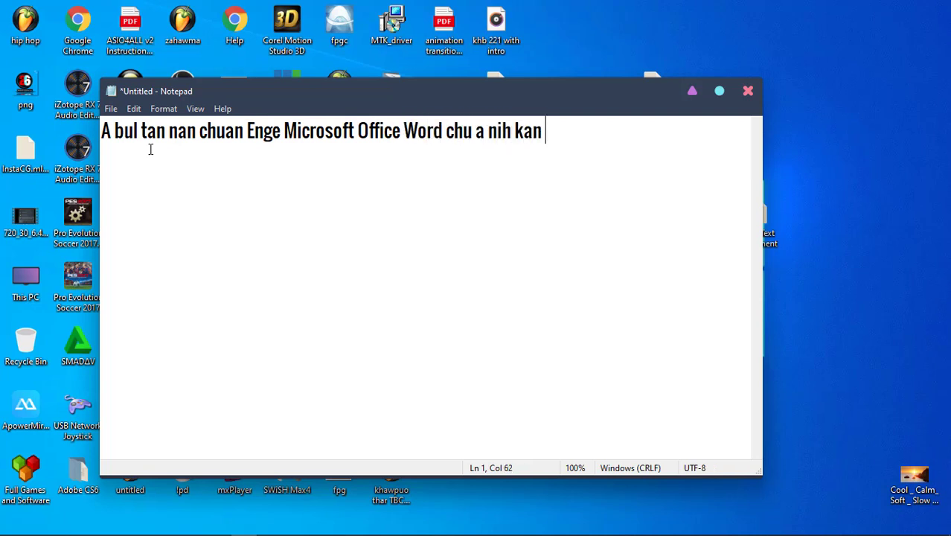
type("sawi lawk ang")
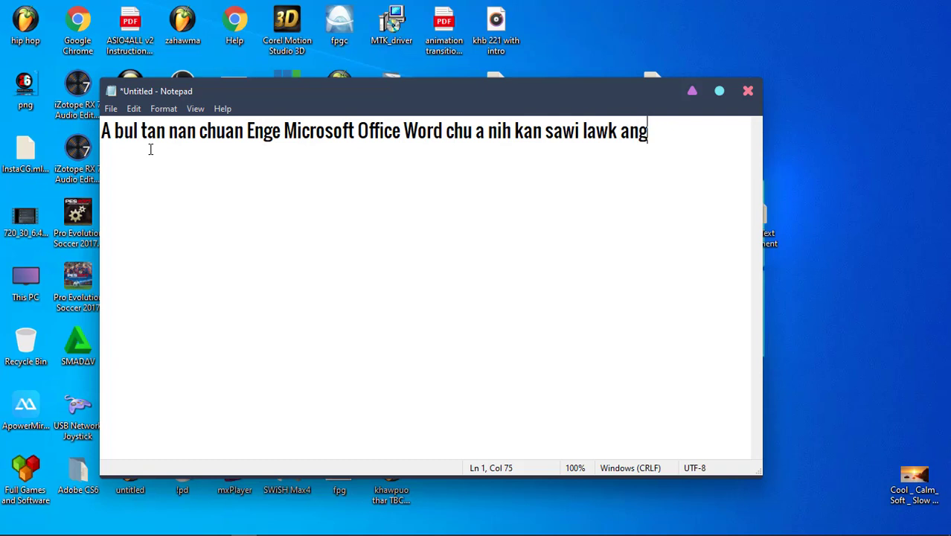
Start a new paragraph after a blank line with "Microsoft Office Word chu Wprd Precessing Application/Software a nih angin".
type("Micros")
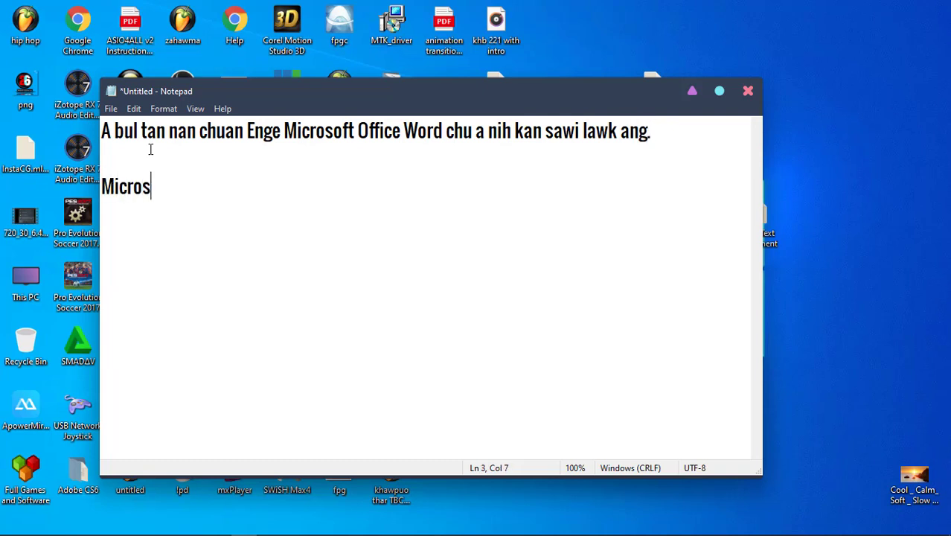
type("oft Office Wor")
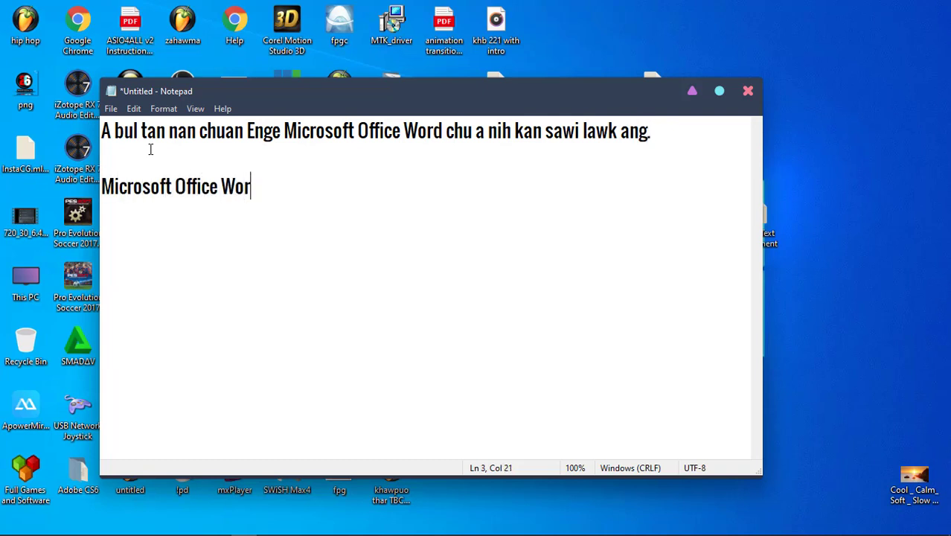
type("d chu Wp")
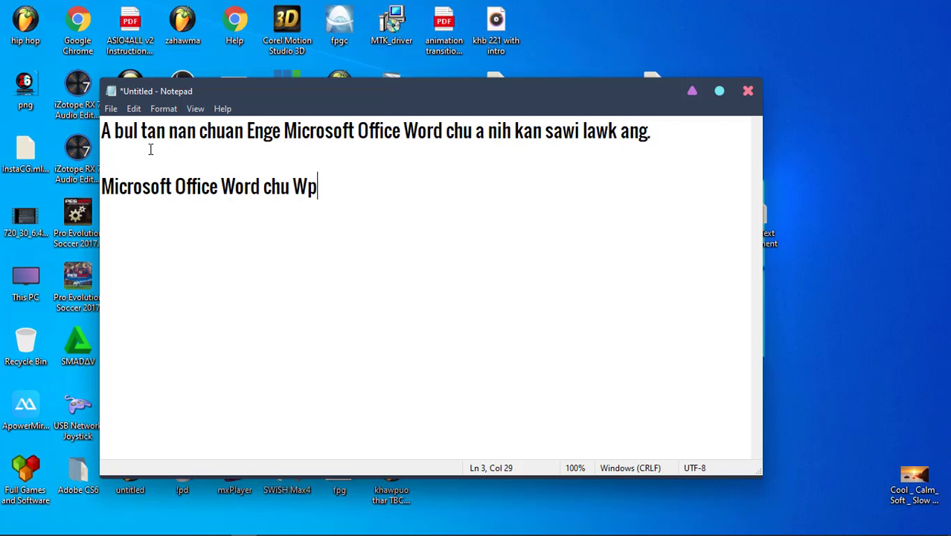
type("rd Precessing")
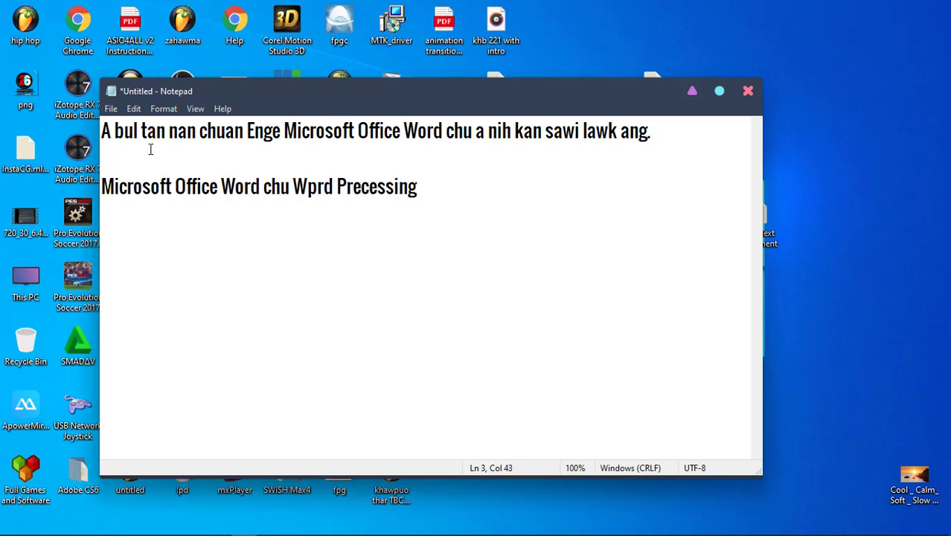
type(" Applicati")
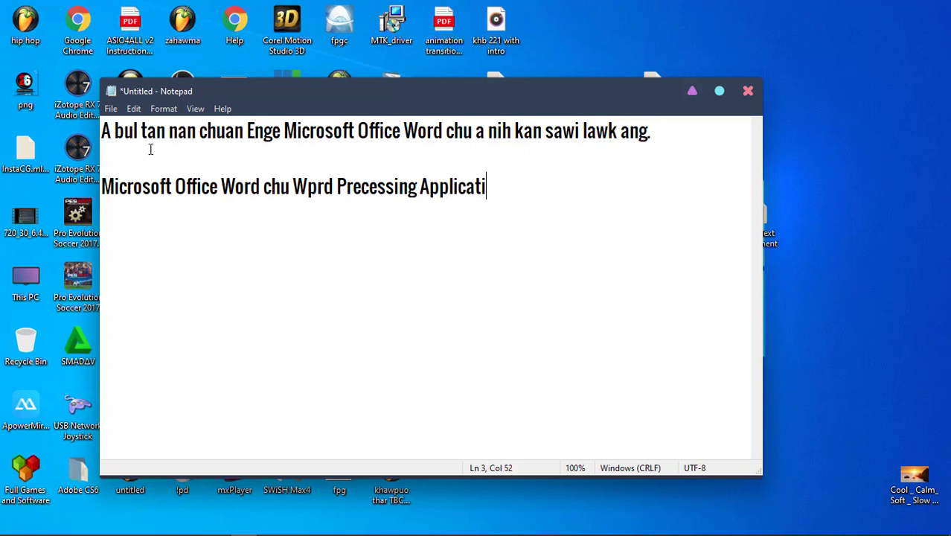
type("on/Softw")
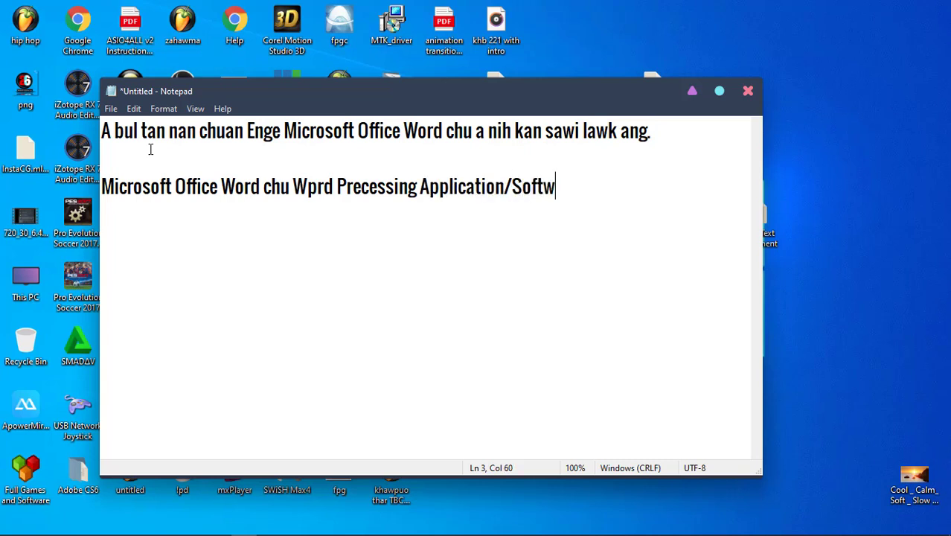
type("are a nih angin")
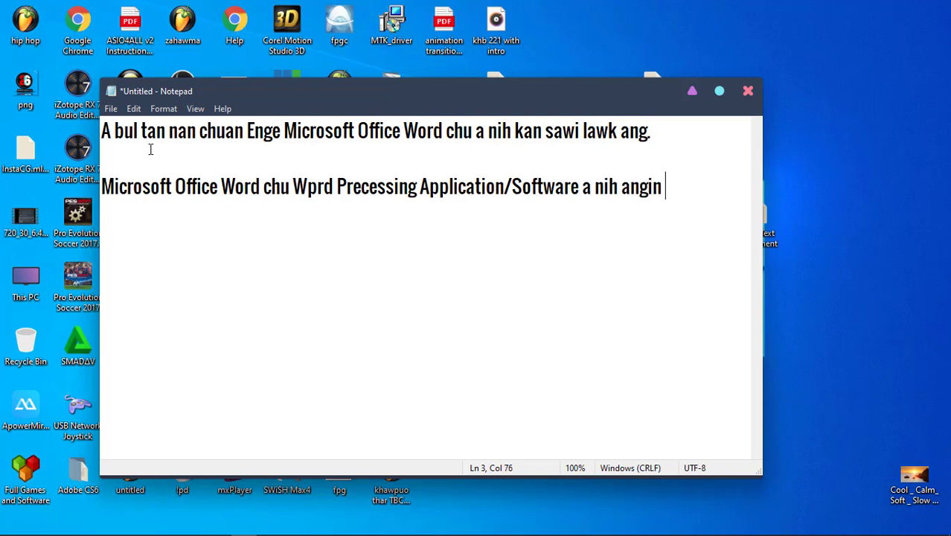
Continue the second paragraph's sentence with "THu chhutna tur a duan ani a,".
type(" h")
key("BackSpace")
type("THu chhutna")
key("Return")
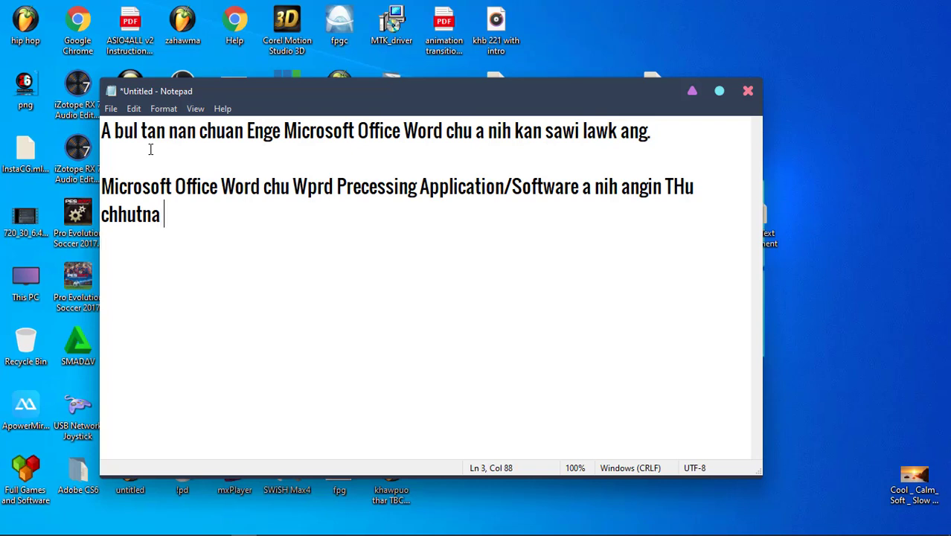
type("tur a duan ani a,")
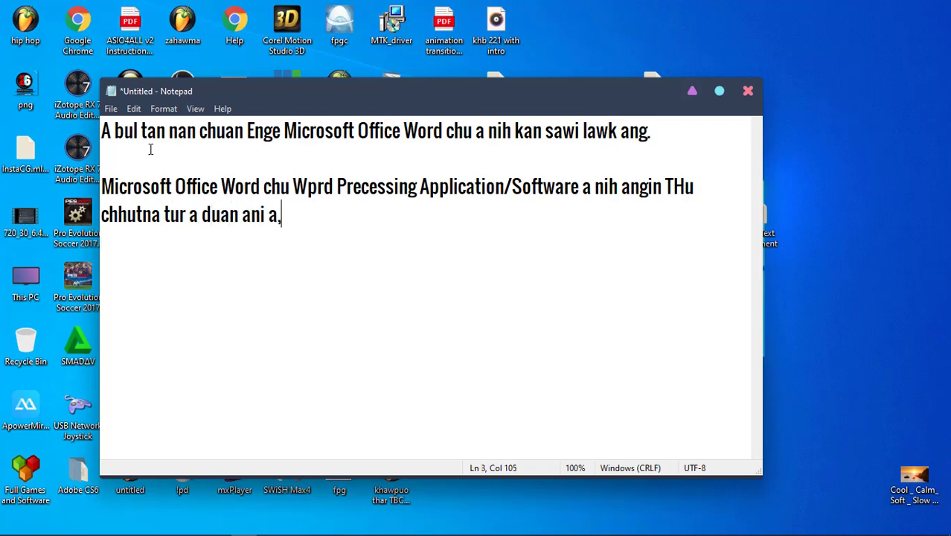
Extend the second paragraph with "thu chhut bakah hian Citation,Certifate ID leh thil dang tam tak".
type("thu chhu")
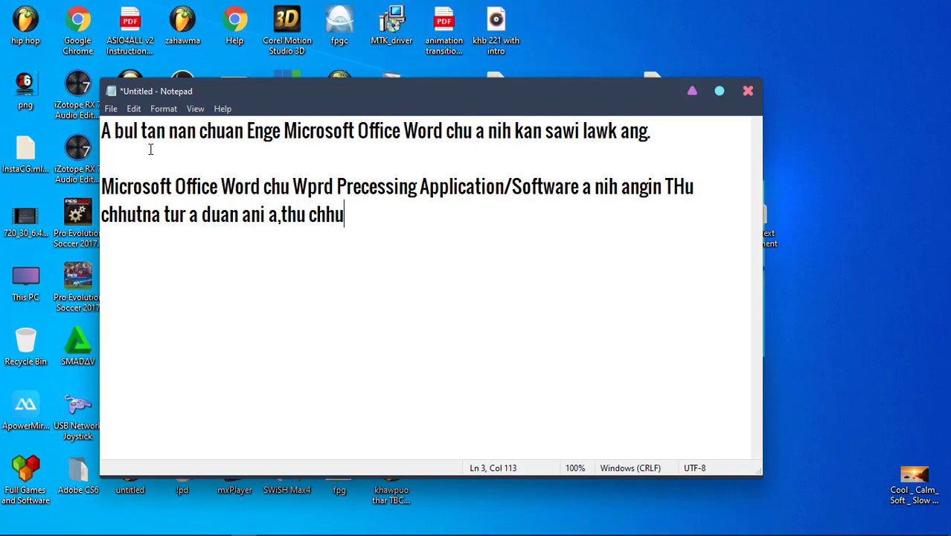
type("t bakah hia")
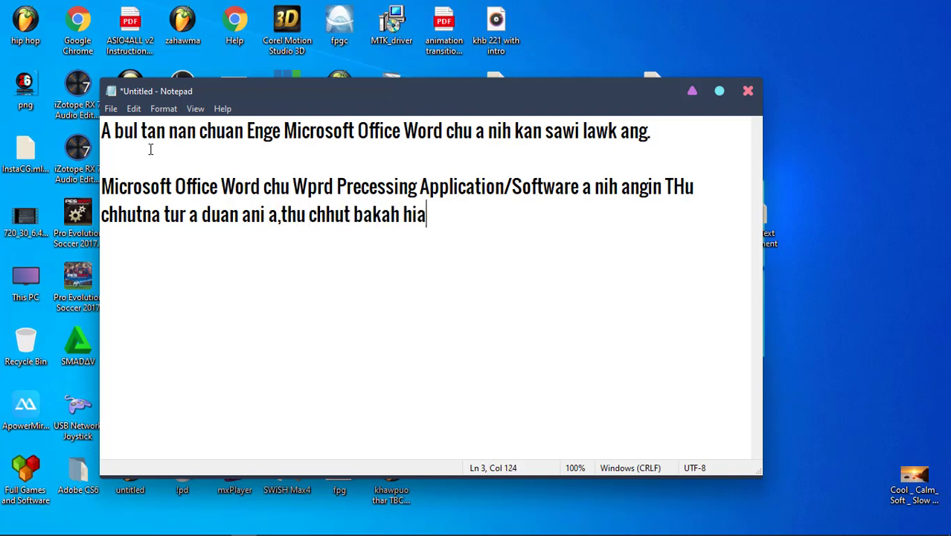
type("n Ciatation,Certifate")
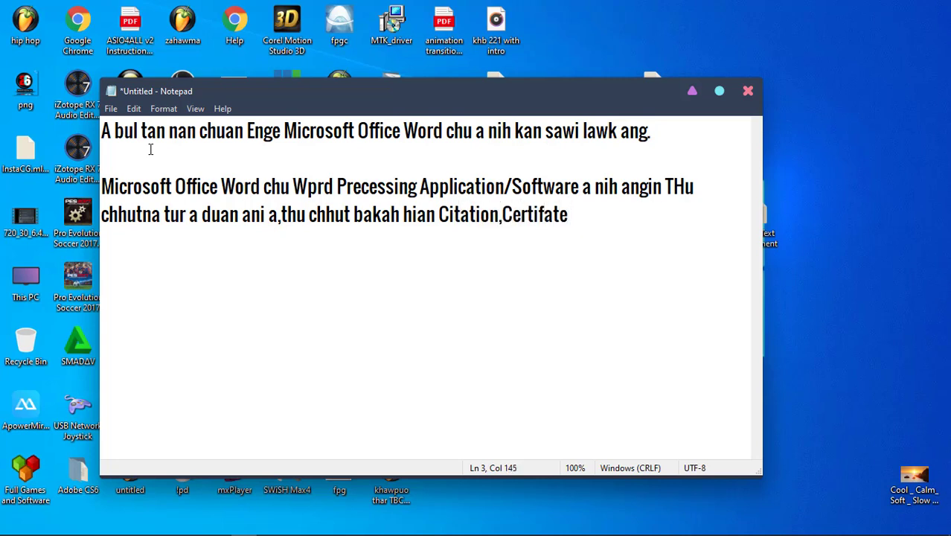
type(" ID leh thil")
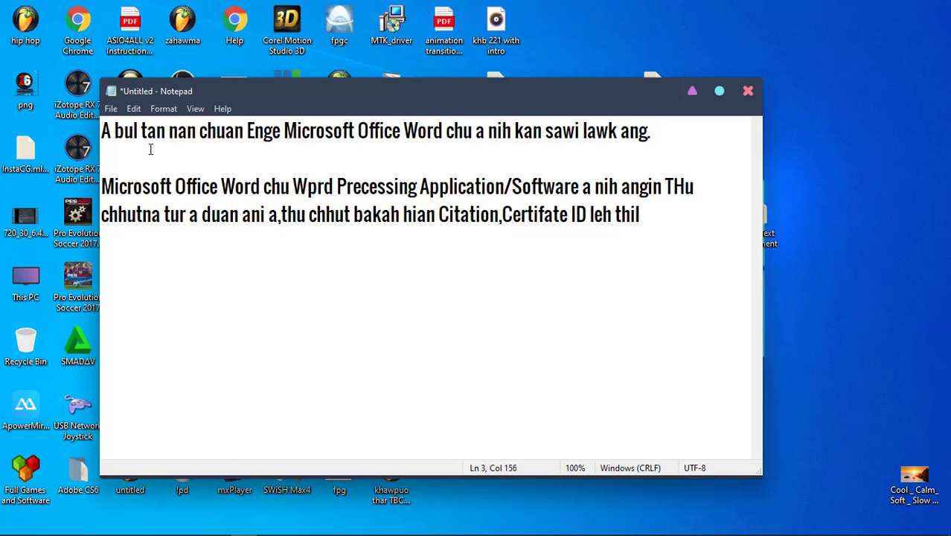
type(" dang tam tak")
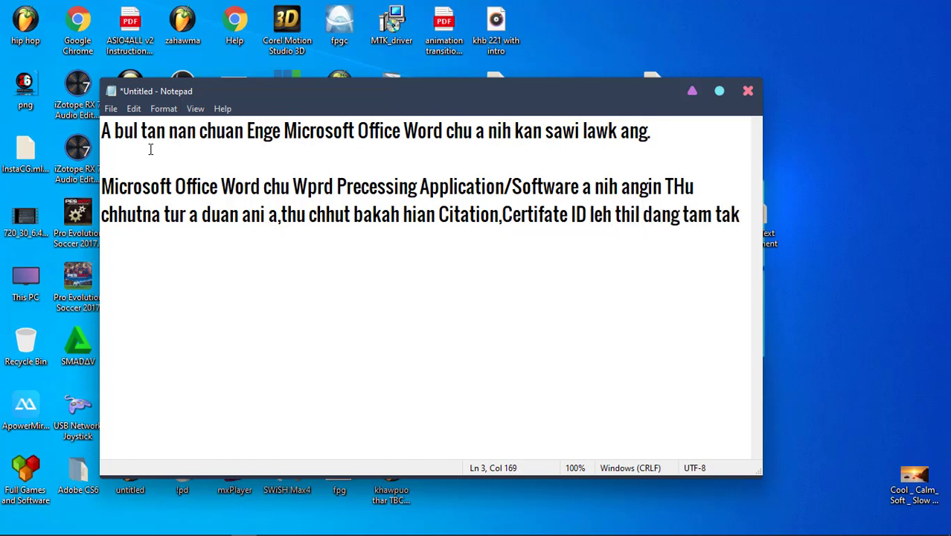
Finish the second paragraph with "pawh a siam ve theih a ni.".
type("paw")
key("BackSpace")
key("BackSpace")
key("BackSpace")
type("pawh ")
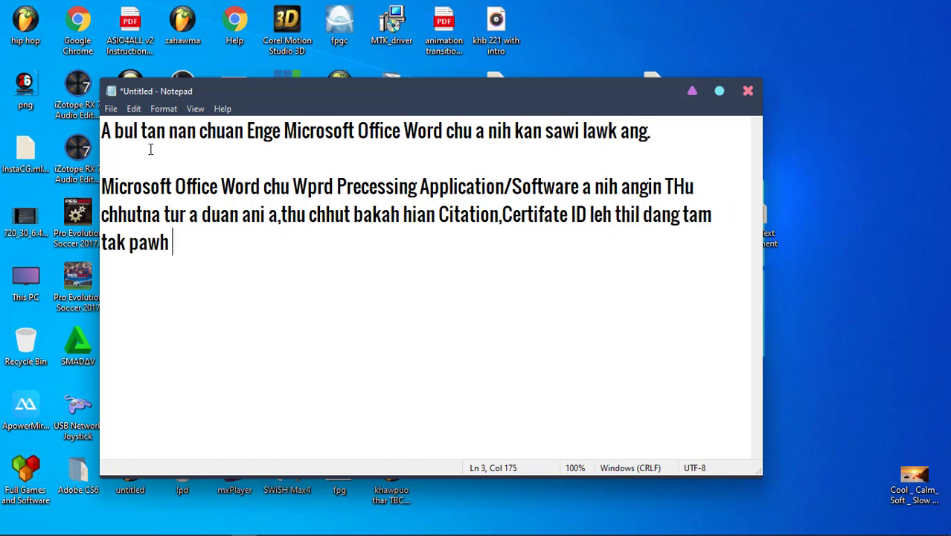
type("a siam ve theih a ni")
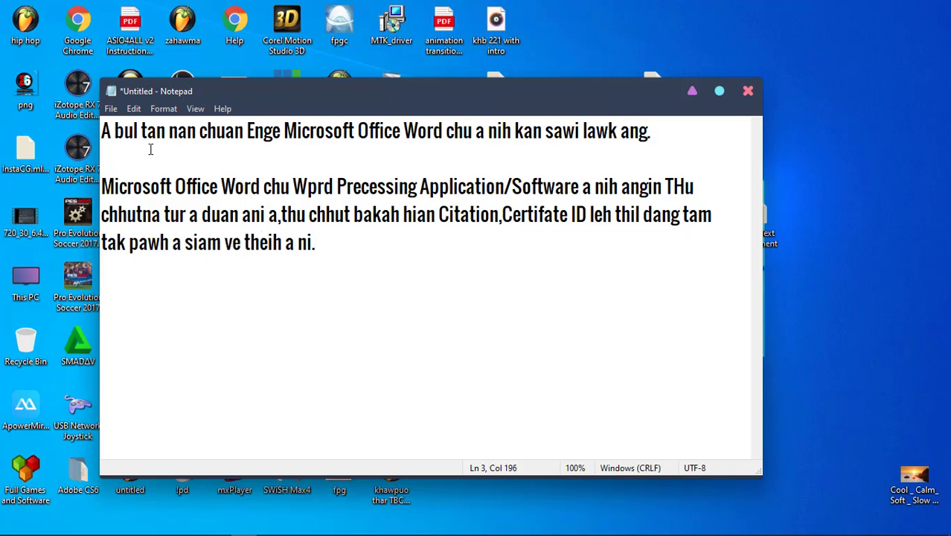
type(".")
Replace all the text with "Step 1." and, on a new line, "Microsoft Office kan hawng ang a,".
key("ctrl+a")
key("BackSpace")
type("Step 1/")
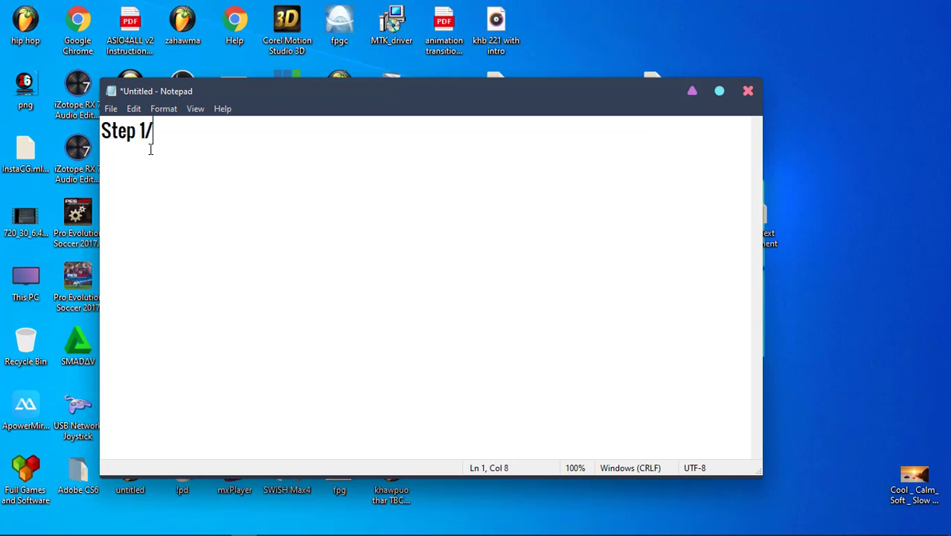
key("BackSpace")
type(". ")
type("Mi")
type("crosoft")
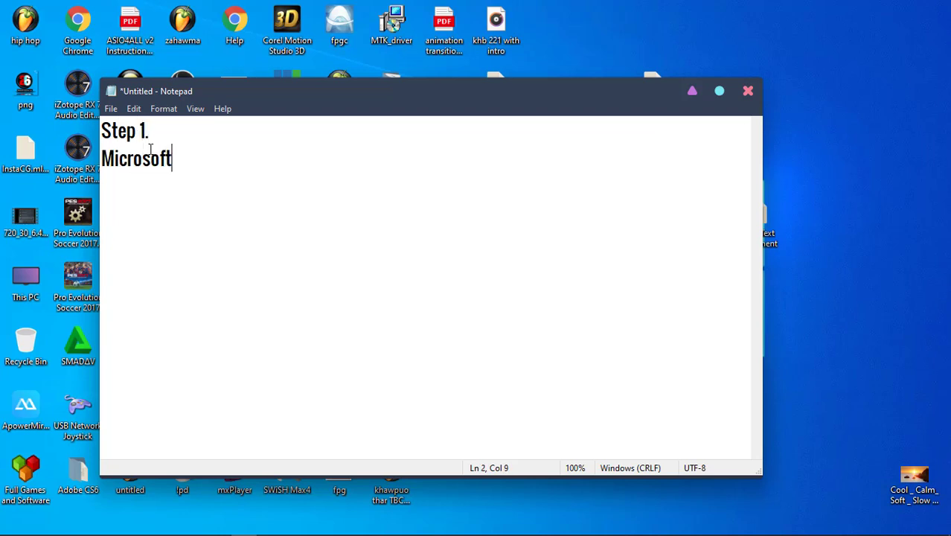
type(" Office")
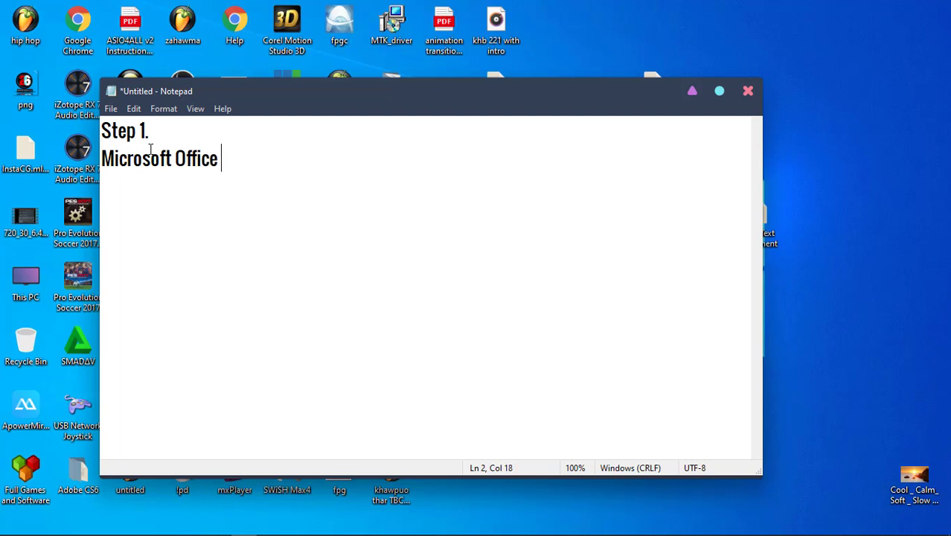
type(" kan hawng ")
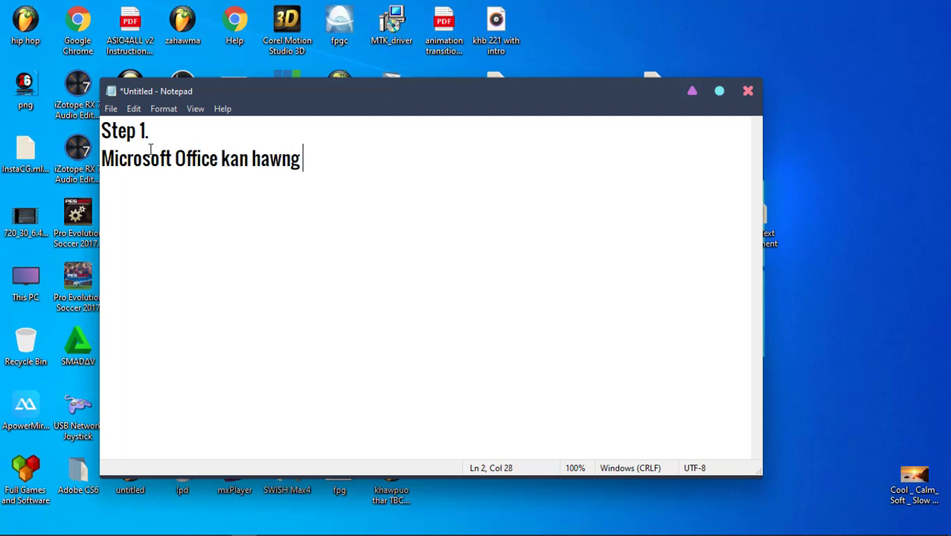
type("ang a,")
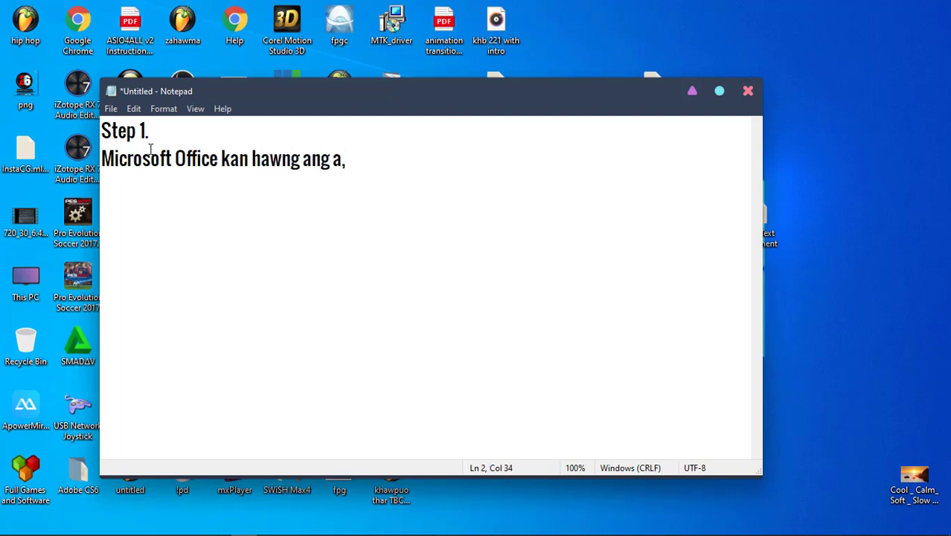
Complete the Step 1 instruction with "Office Word kan Open ang,".
type("Office")
type(" Word kan Open a")
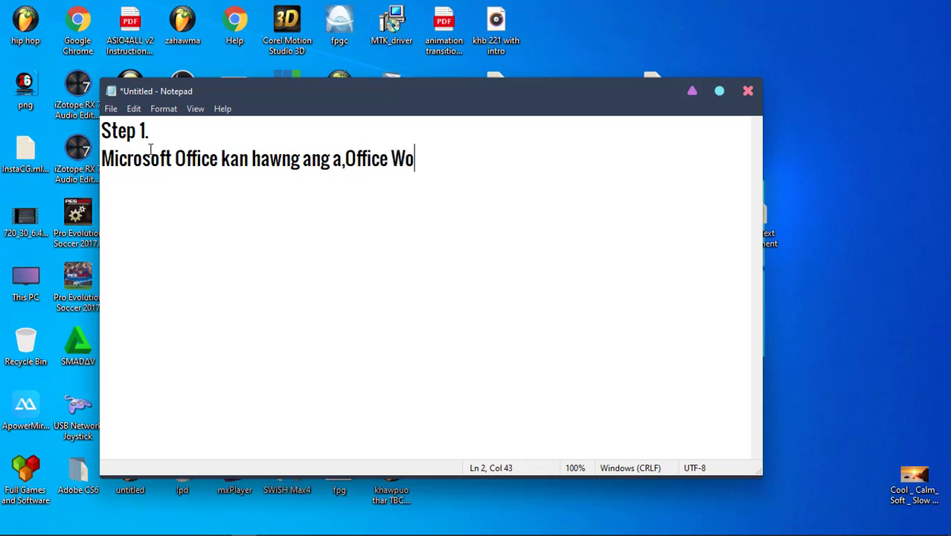
type("ng")
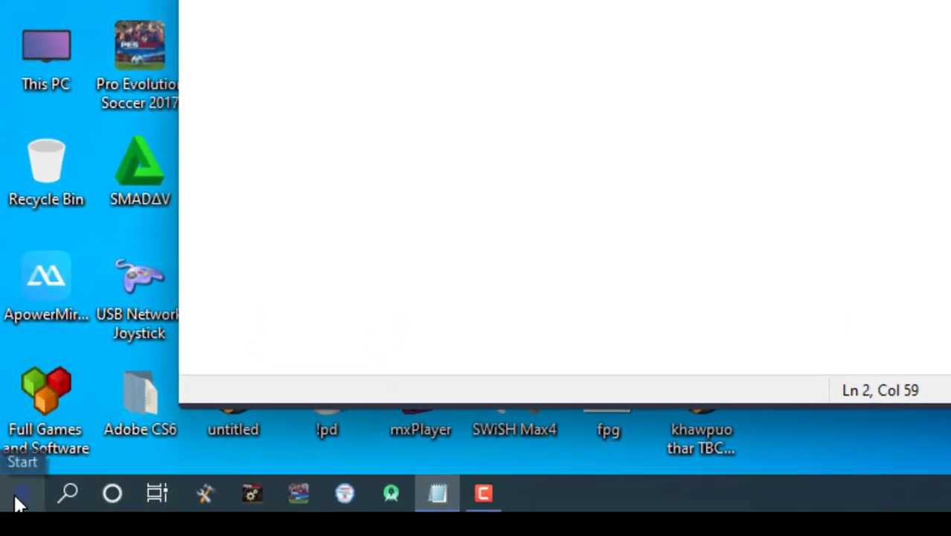
Launch Microsoft Office Word 2007 from the installed Microsoft Office programs and minimize the notes window.
left_click(15, 497)
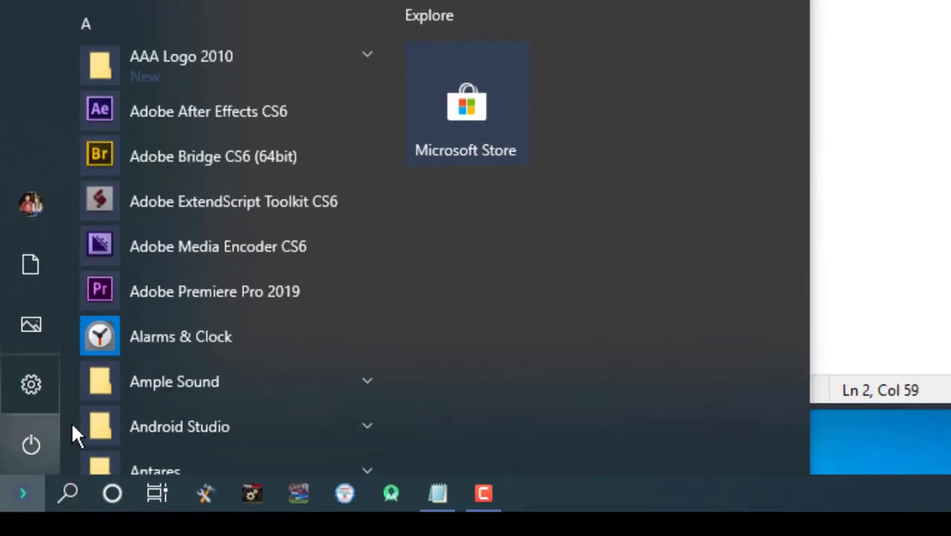
scroll(234, 369, "down", 5)
scroll(237, 369, "down", 12)
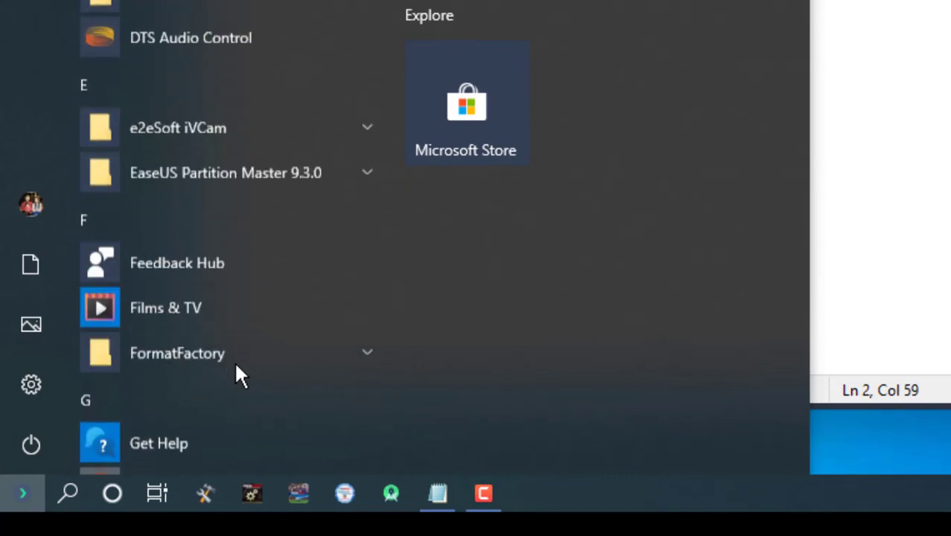
scroll(235, 361, "down", 4)
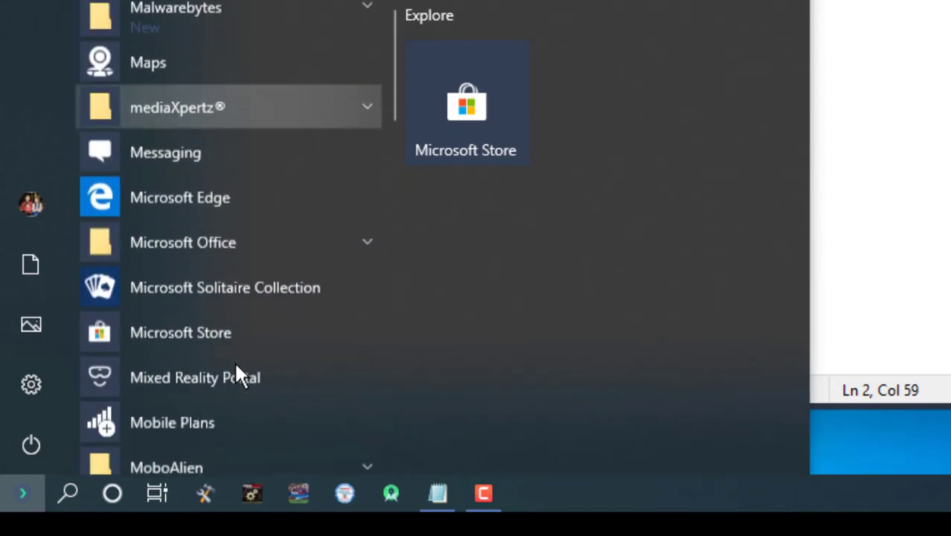
left_click(259, 227)
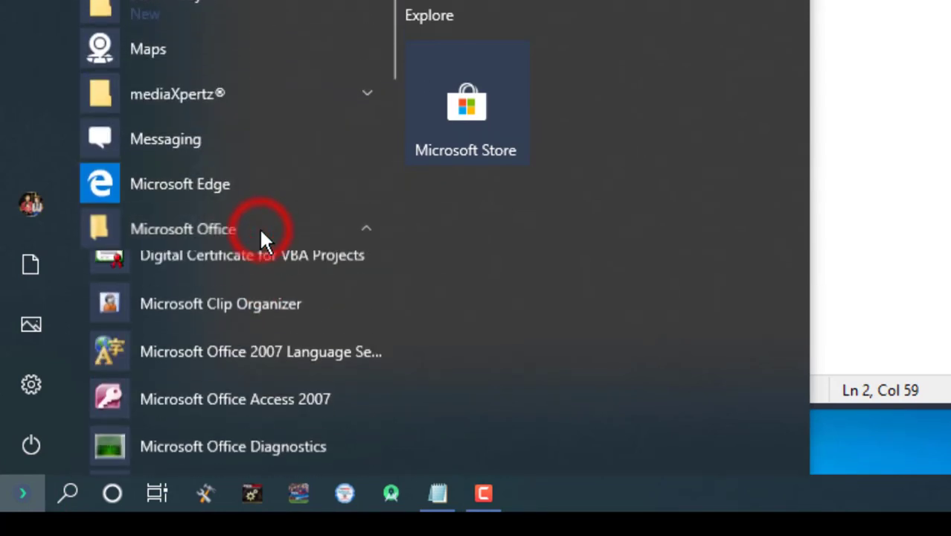
scroll(294, 342, "down", 6)
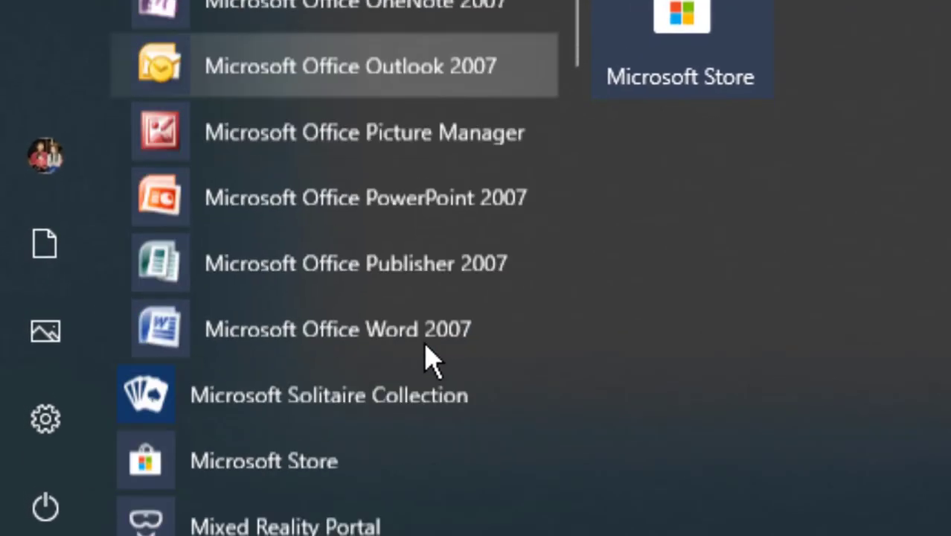
scroll(435, 357, "down", 1)
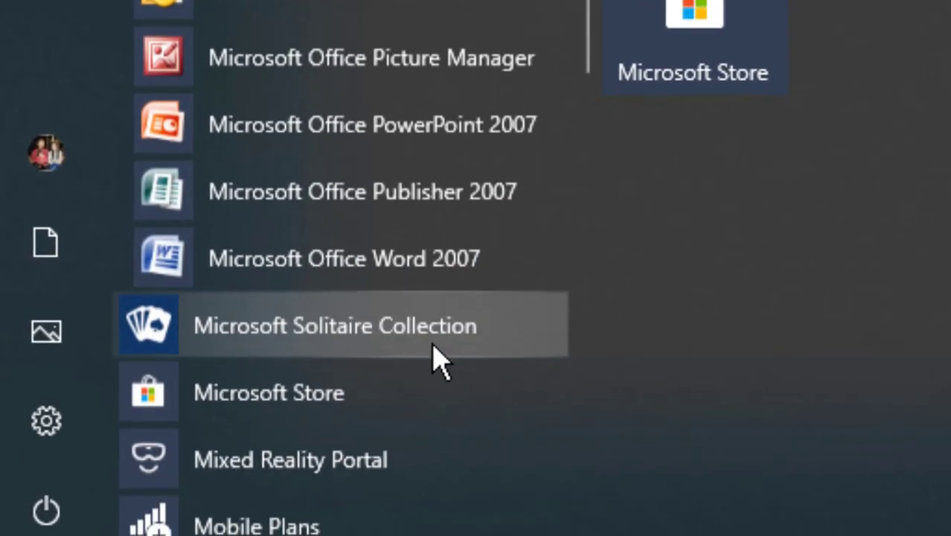
left_click(420, 275)
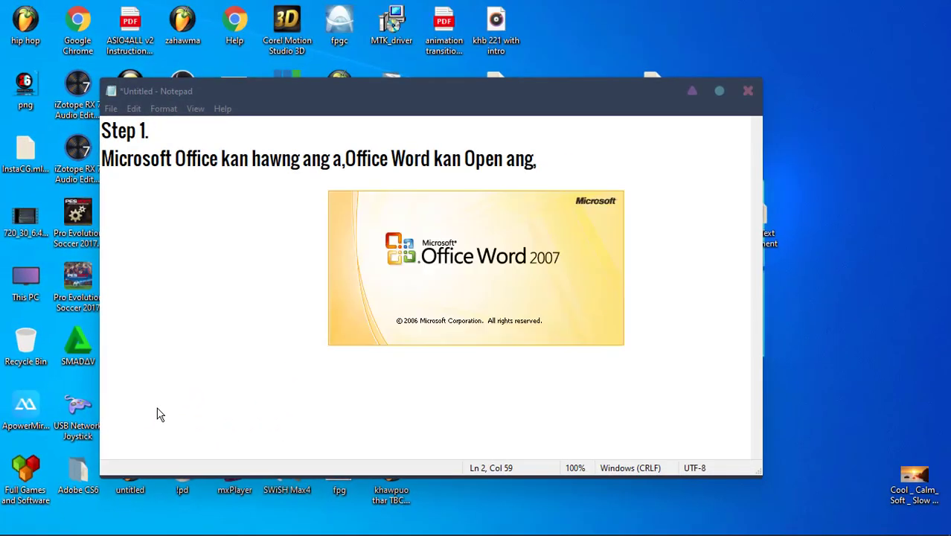
left_click(693, 93)
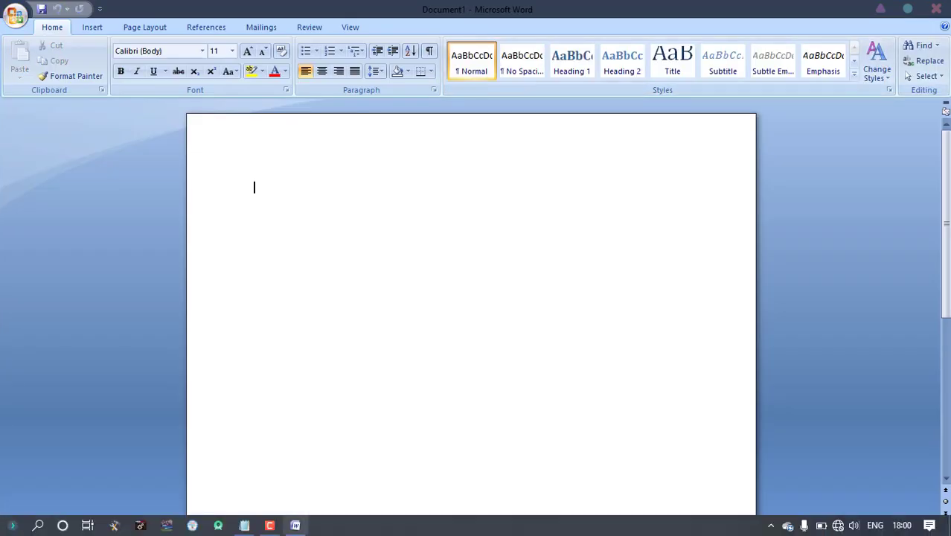
Switch back to Notepad and add the line "Tutorial atan hian MS Office 2017 ka hmang tih hriat tur." under Step 1.
left_click(244, 525)
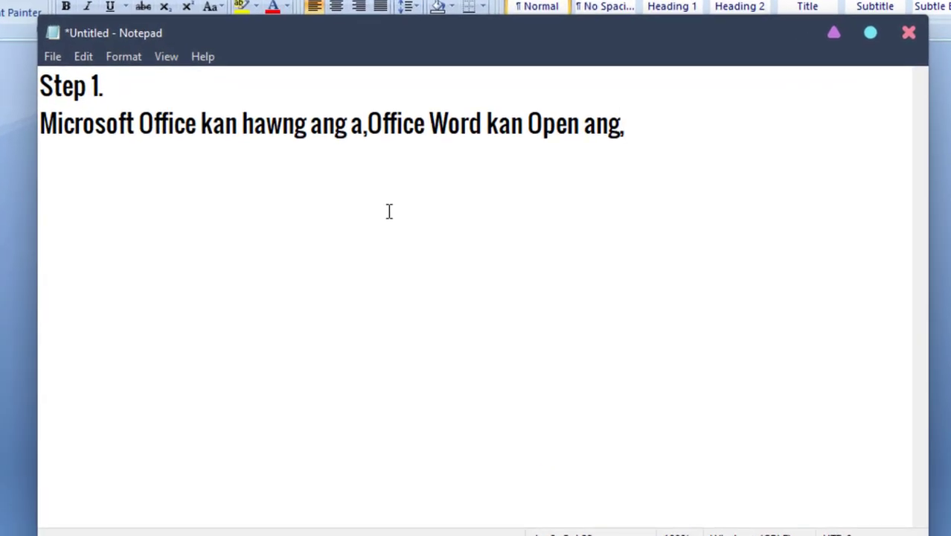
type("Tuto")
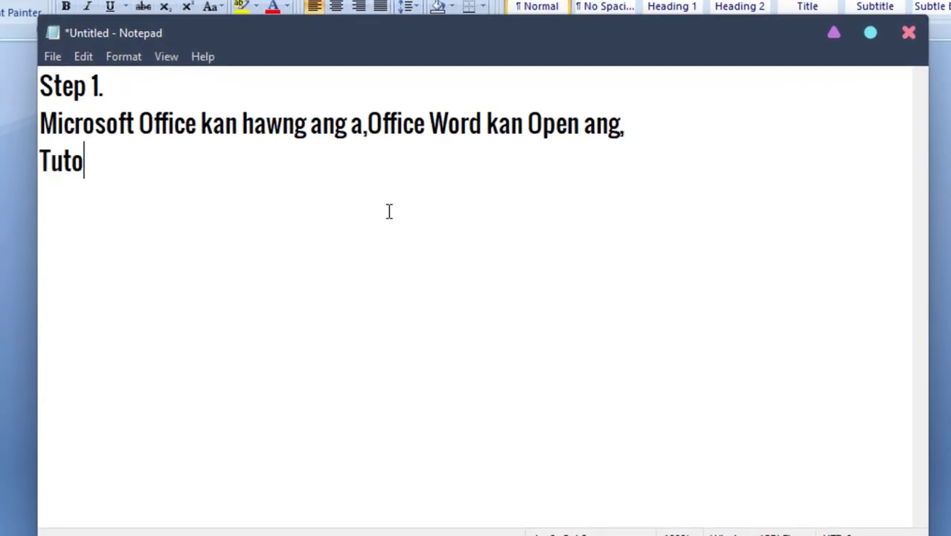
type("rial atan hian")
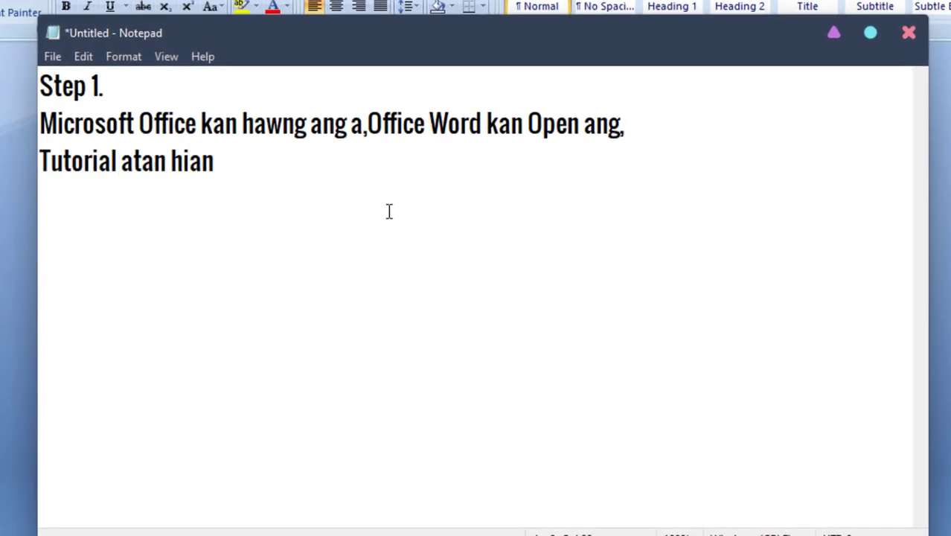
type(" MS Office ")
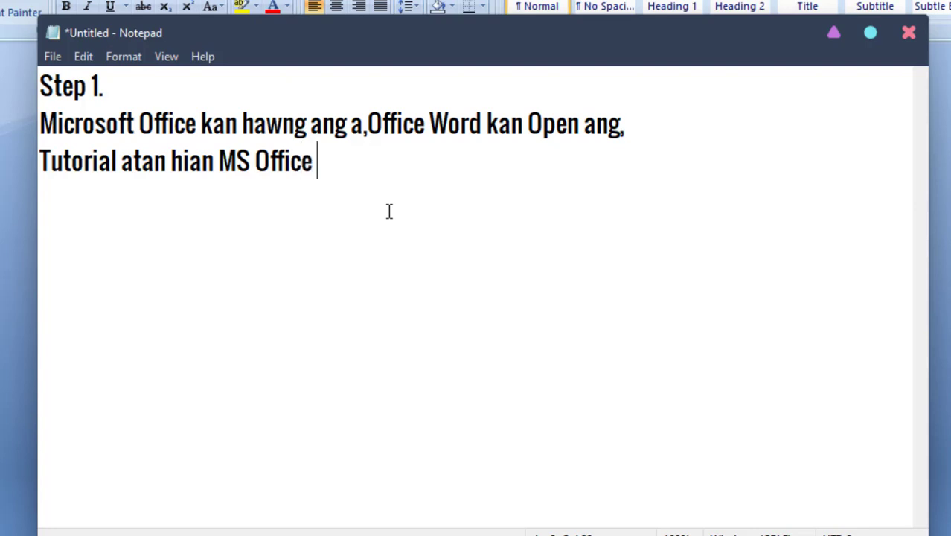
type("2017 ka ")
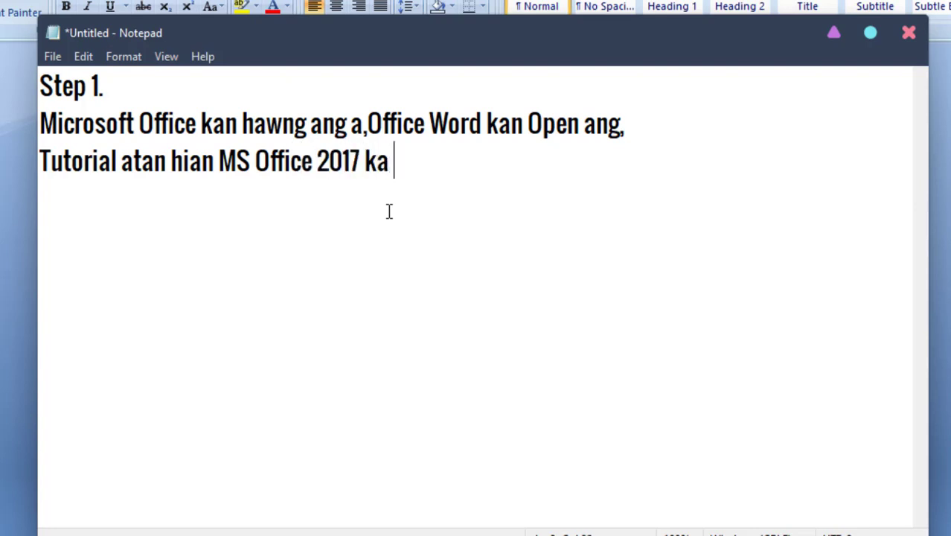
type("hmang tih hriat tur.")
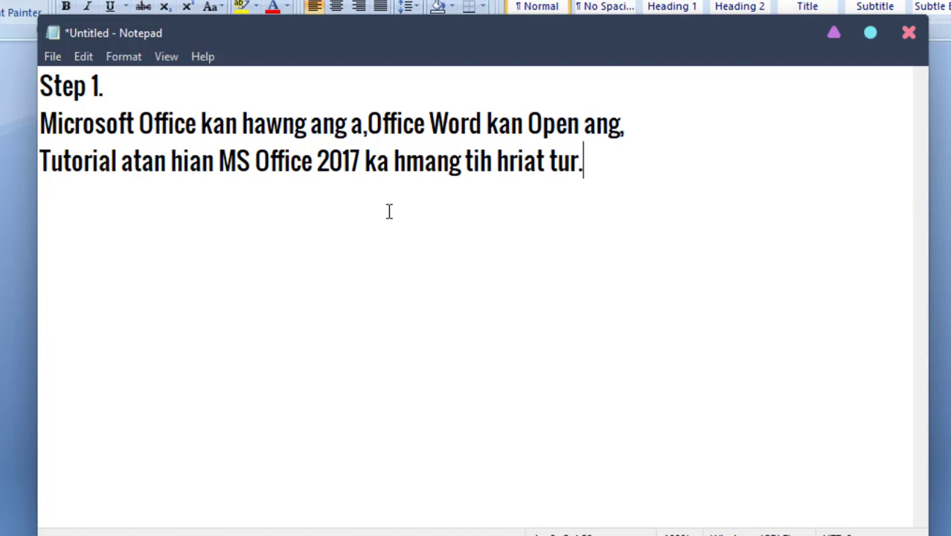
Replace all the text with "Step 2." and, on a new line, "Thil kan chhut luh hmain".
key("ctrl+a")
type("Step")
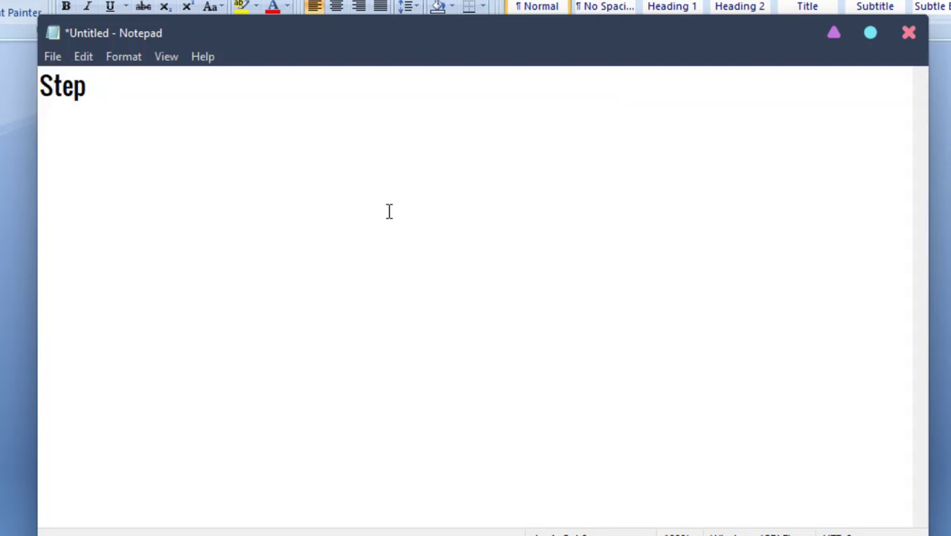
type(" 2. Thil")
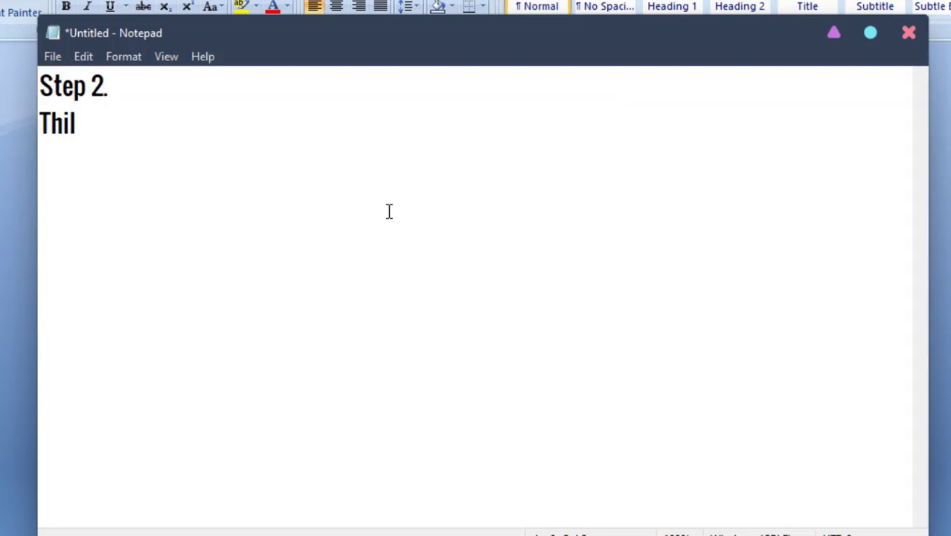
type(" kan chhut luhhmain")
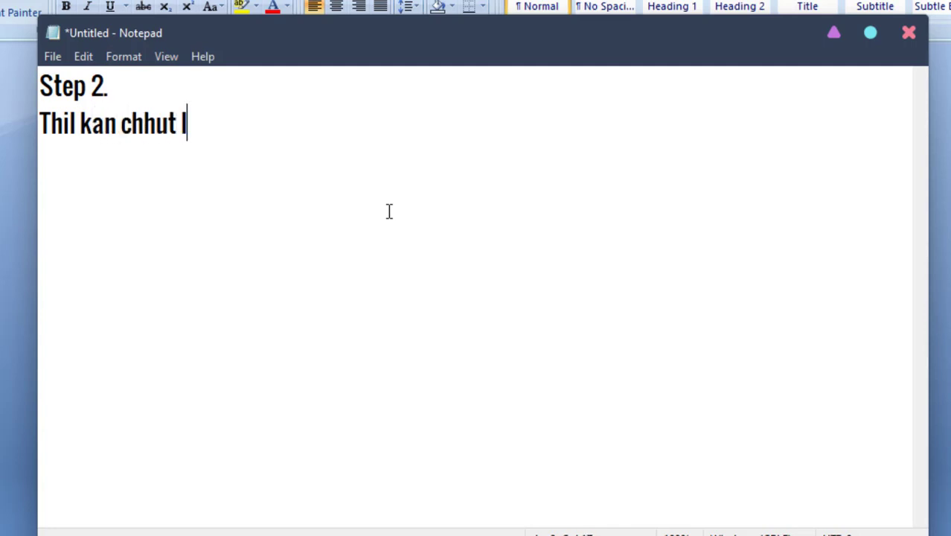
key("BackSpace")
key("BackSpace")
key("BackSpace")
key("BackSpace")
key("BackSpace")
type("hmain")
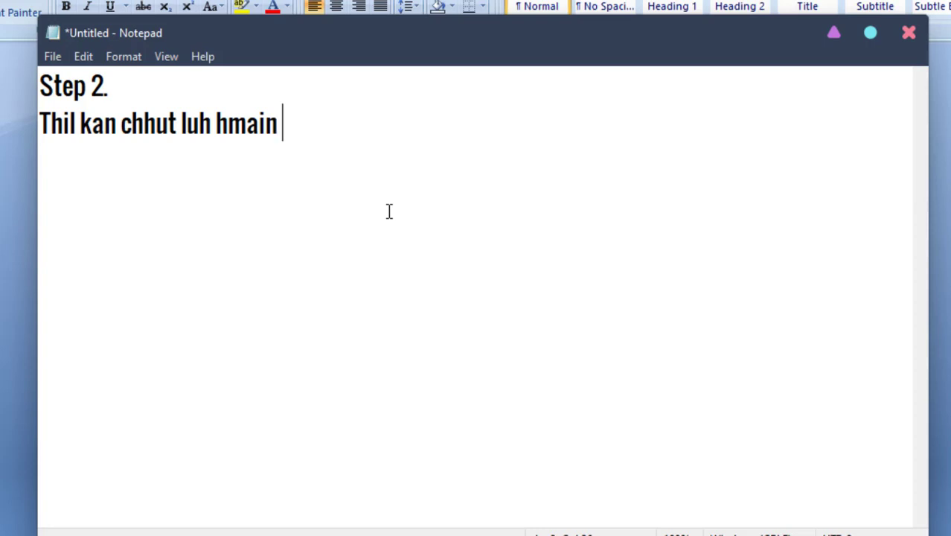
Continue the Step 2 sentence with "kan paper hman duh dan a zirin".
type(" kan papaer")
key("BackSpace")
key("BackSpace")
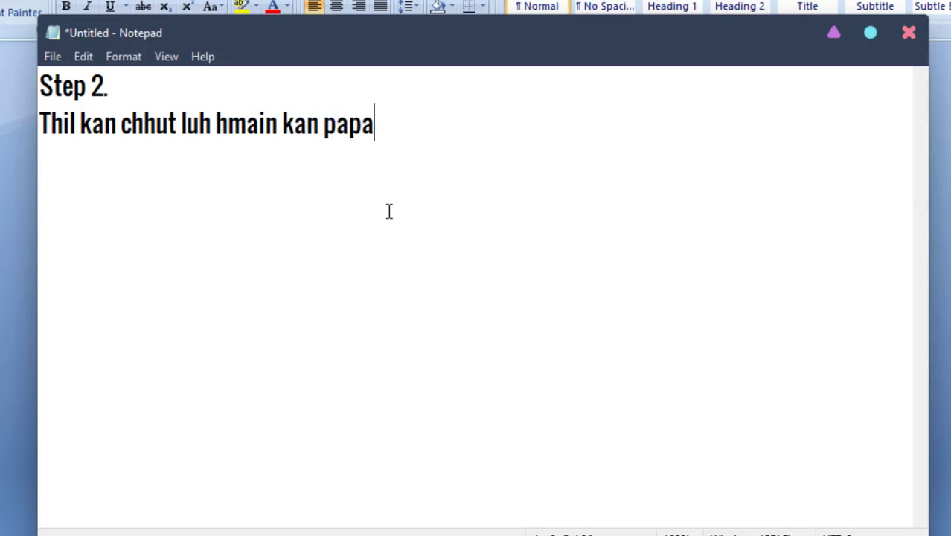
key("BackSpace")
type("er hman duh")
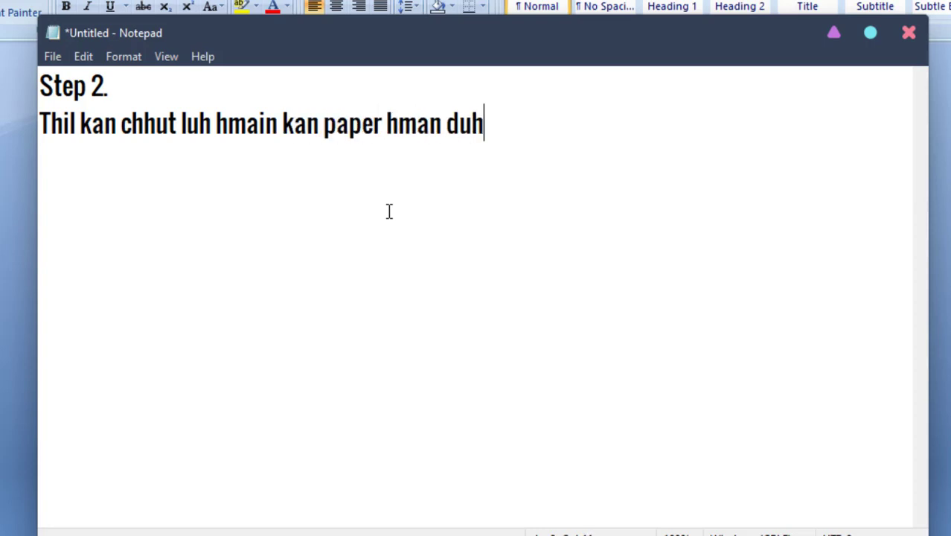
type(" dan a zi")
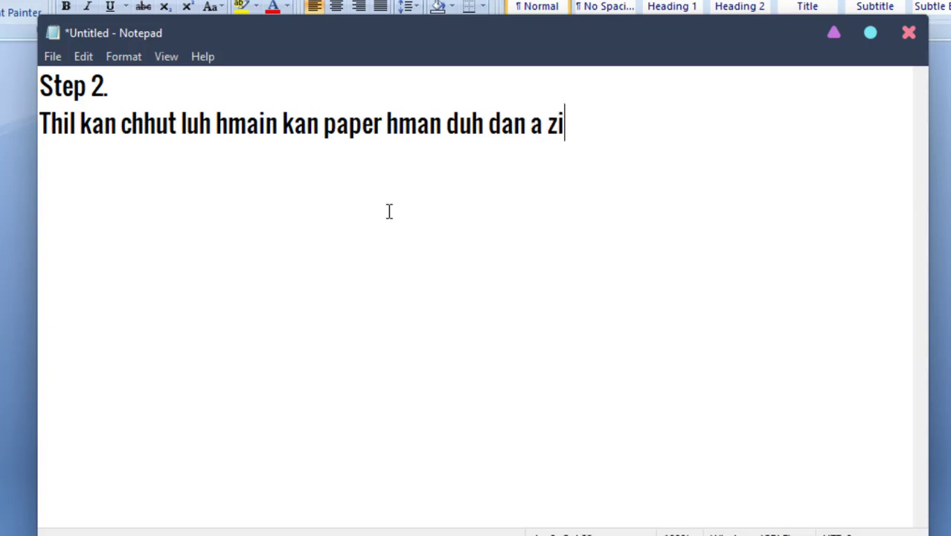
type("rin")
Finish the Step 2 sentence with "Page Layuot kan set ang.".
type("al")
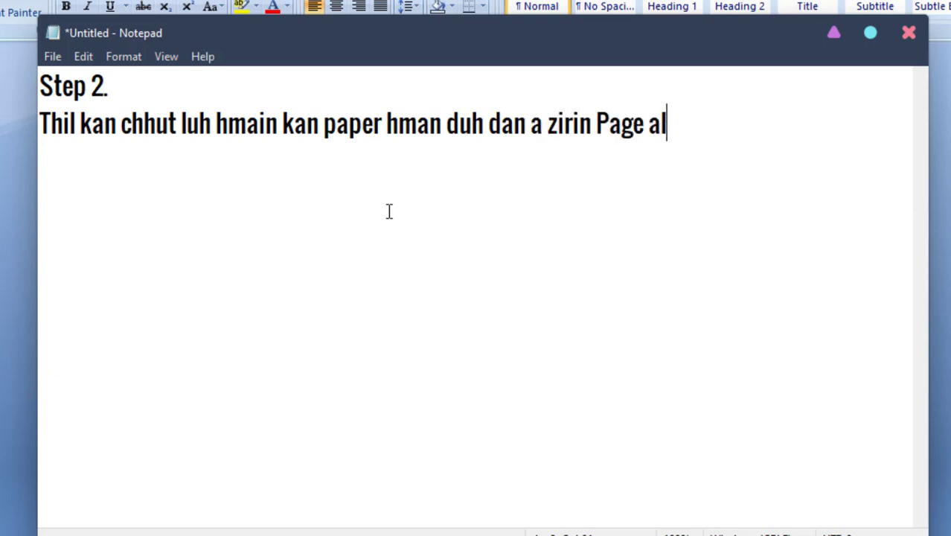
key("BackSpace")
key("BackSpace")
type("Layp")
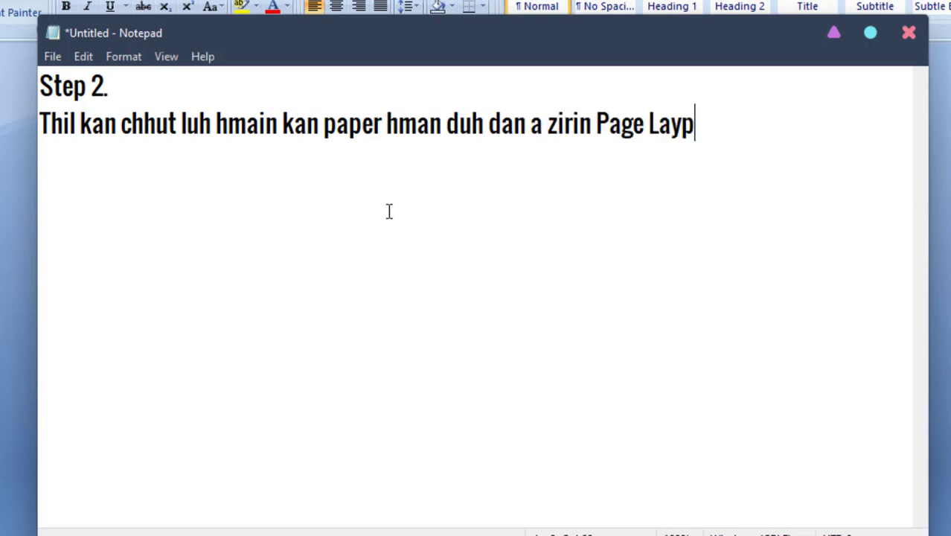
key("BackSpace")
type("uut")
key("BackSpace")
key("BackSpace")
type("ot ka")
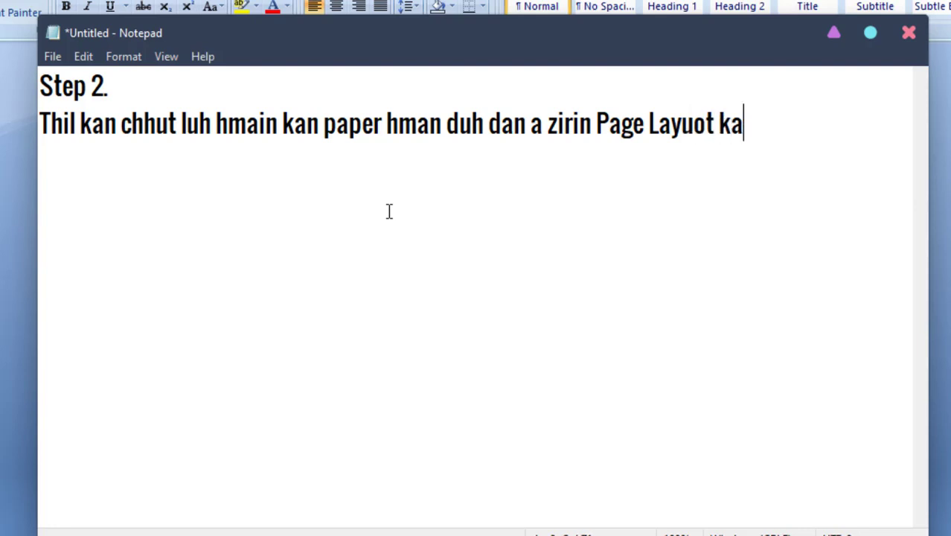
type("n set ang.")
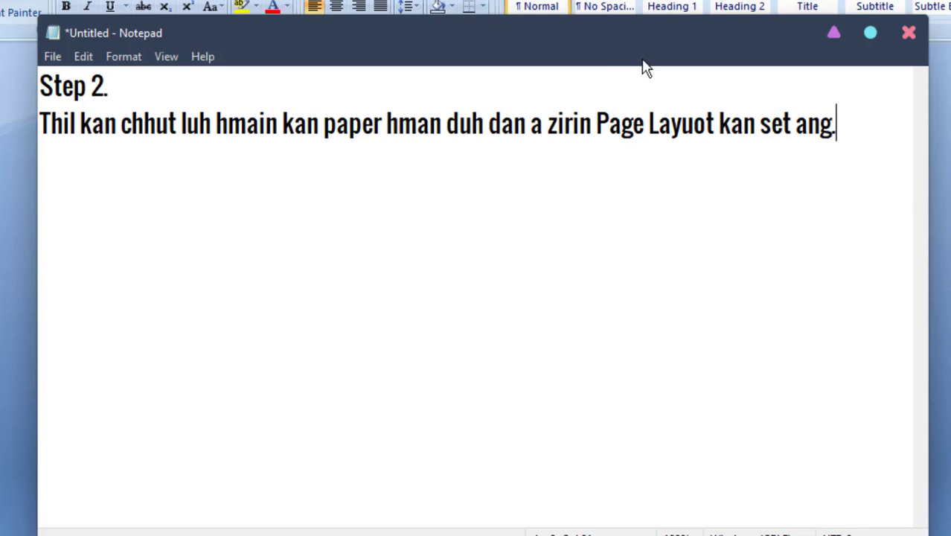
Minimize the notes window and bring up the Page Layout commands in Word.
left_click(834, 32)
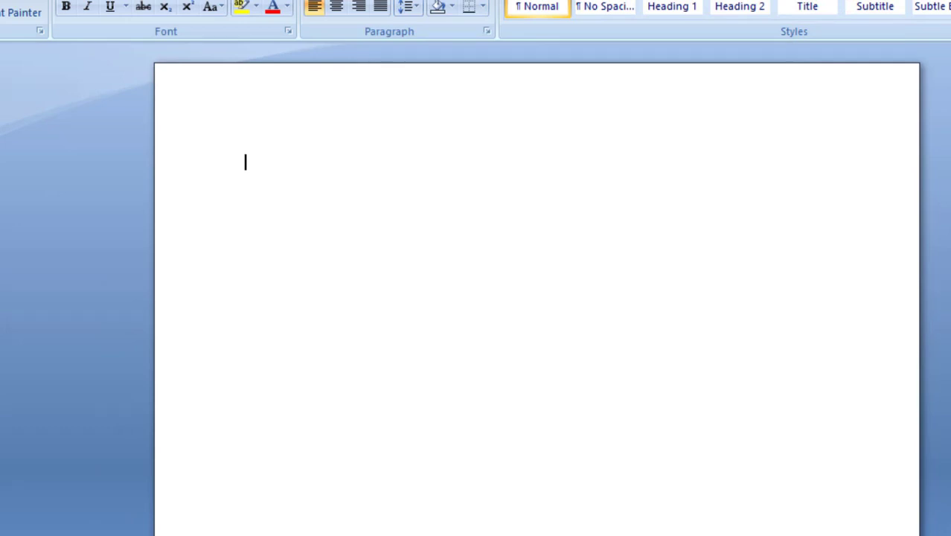
key("alt+p")
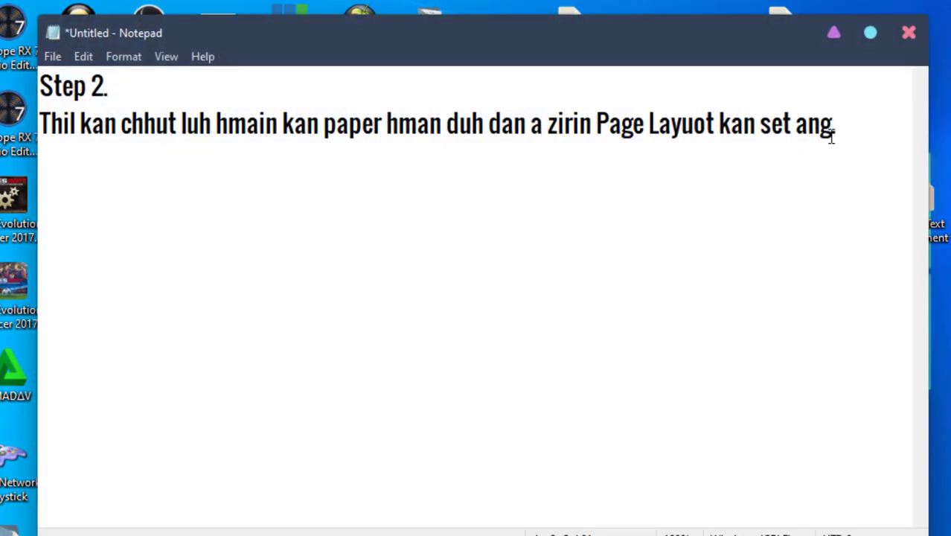
Switch back to Notepad and add the line "kan thu chhutna tur paper kha a tung zawng(Portrait) a kan duh chuan ka selecet hmasa ang".
key("Return")
type("kan thu c")
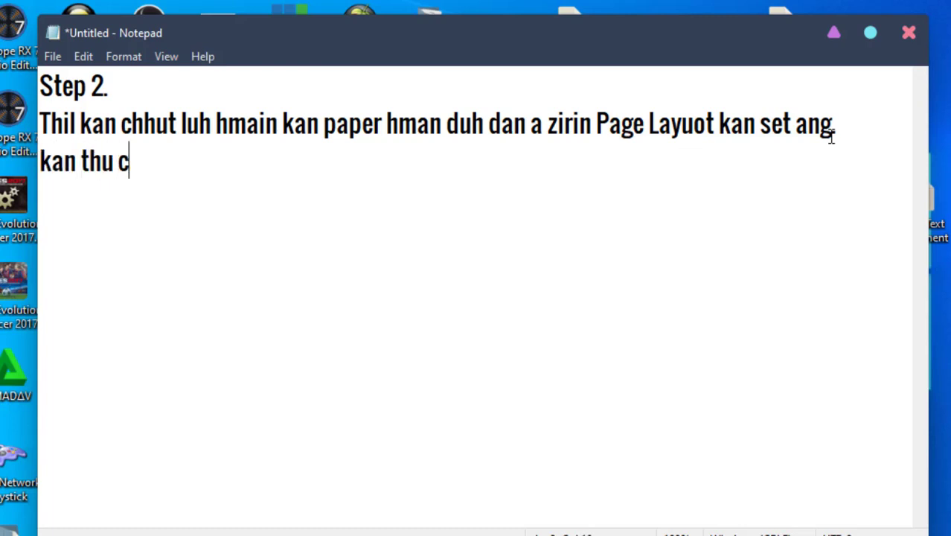
type("hhutna tur p")
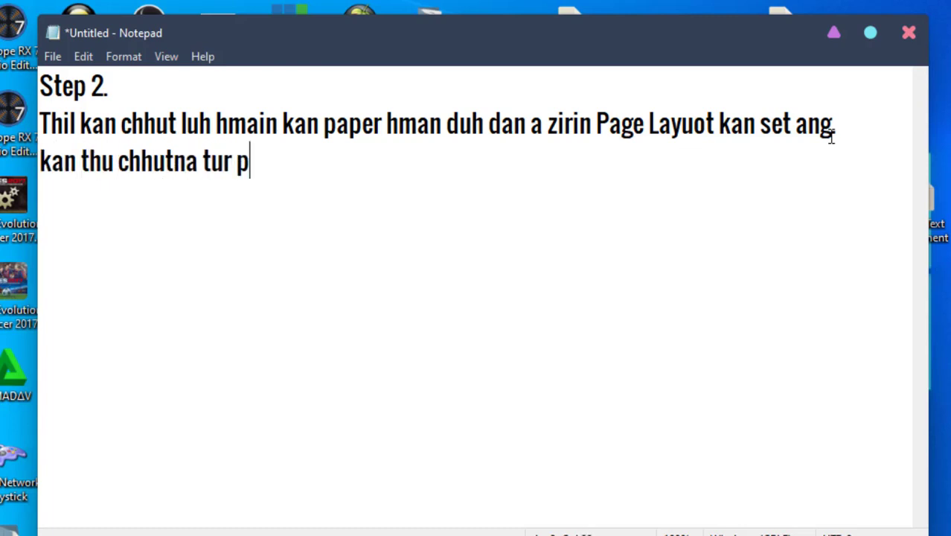
type("aper kha ")
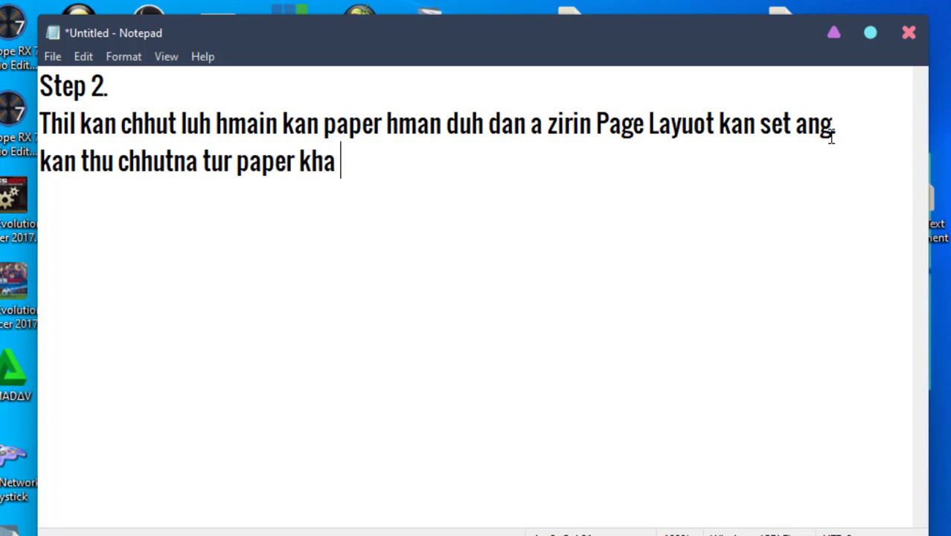
type("a tung zawng")
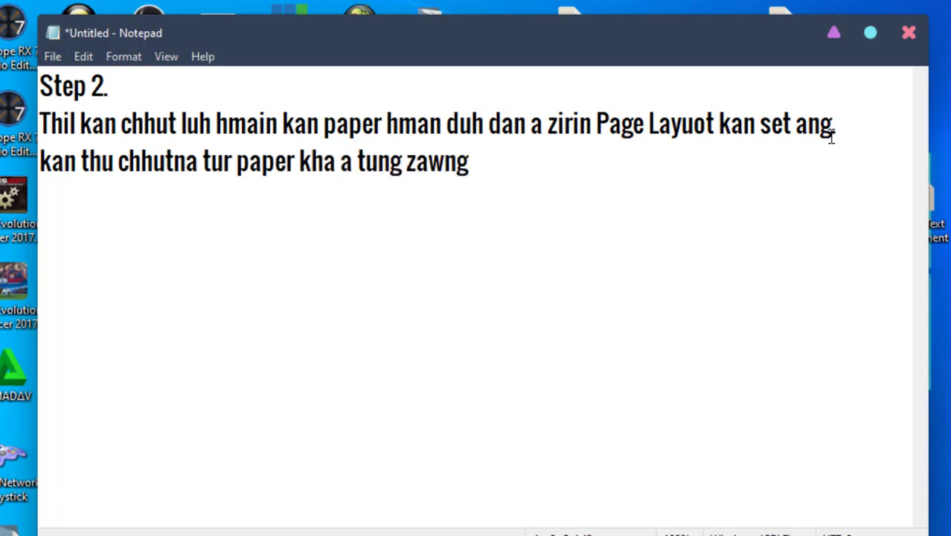
type("(Portrait)")
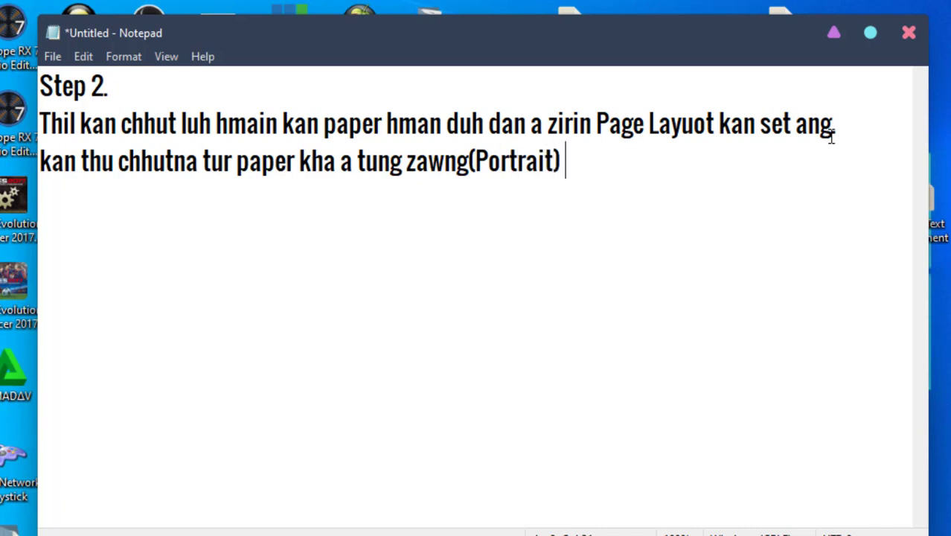
type(" a kan duh chuan ")
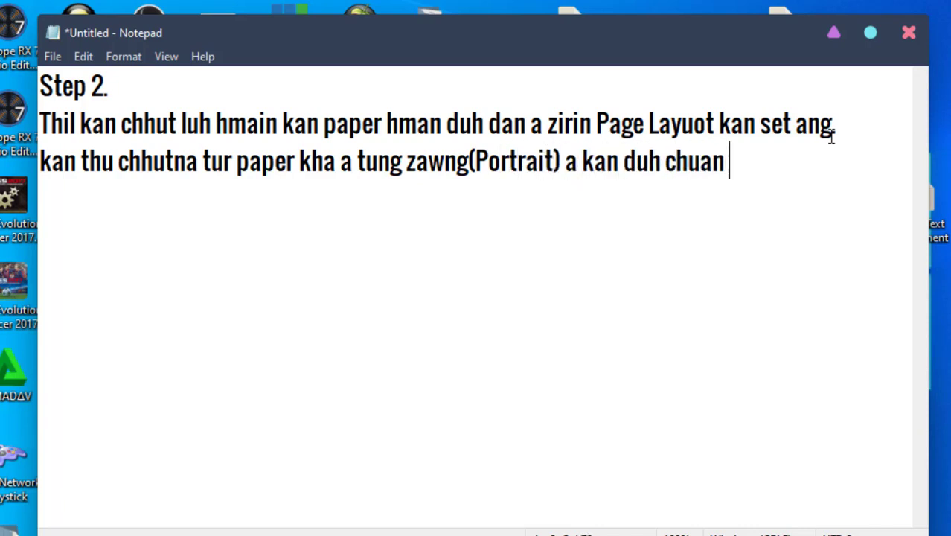
type("ka selecet h")
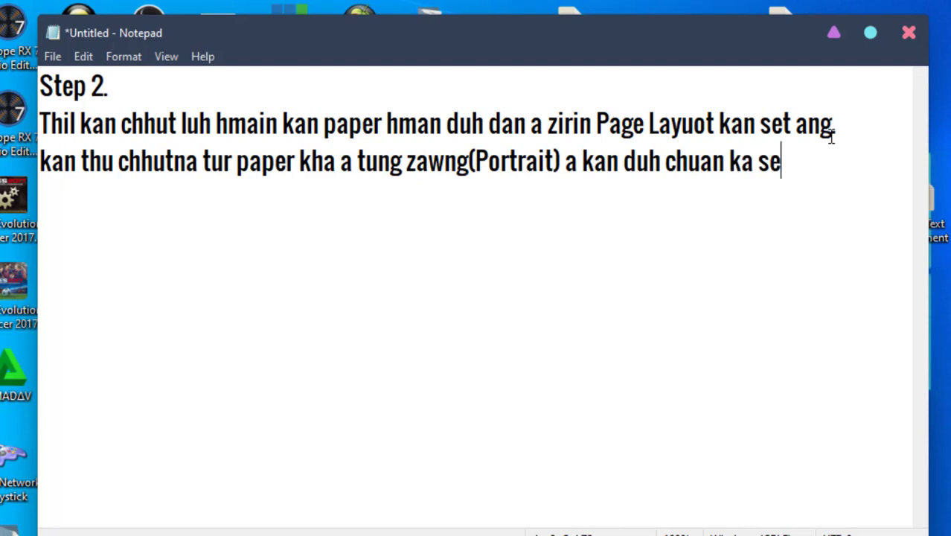
type("masa ang")
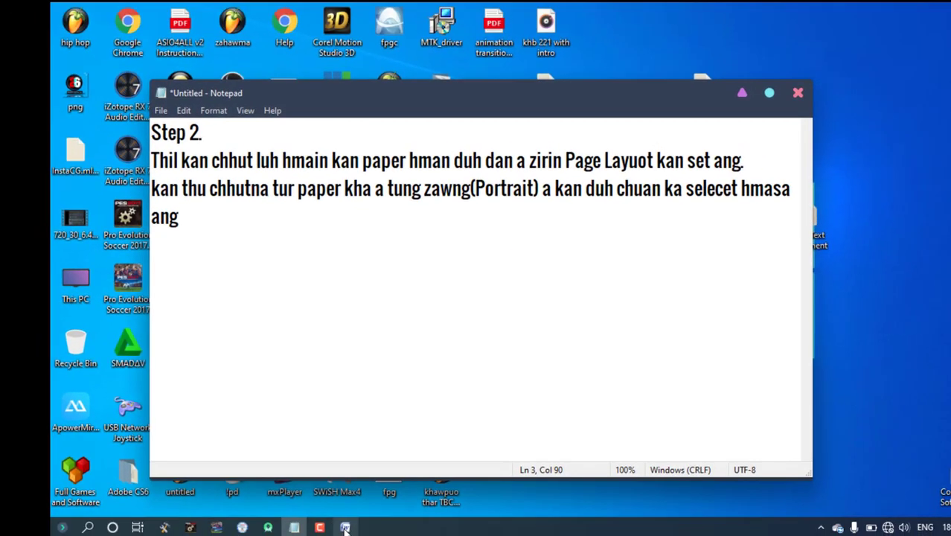
Switch to Word and set the blank document's page orientation to Portrait.
left_click(344, 528)
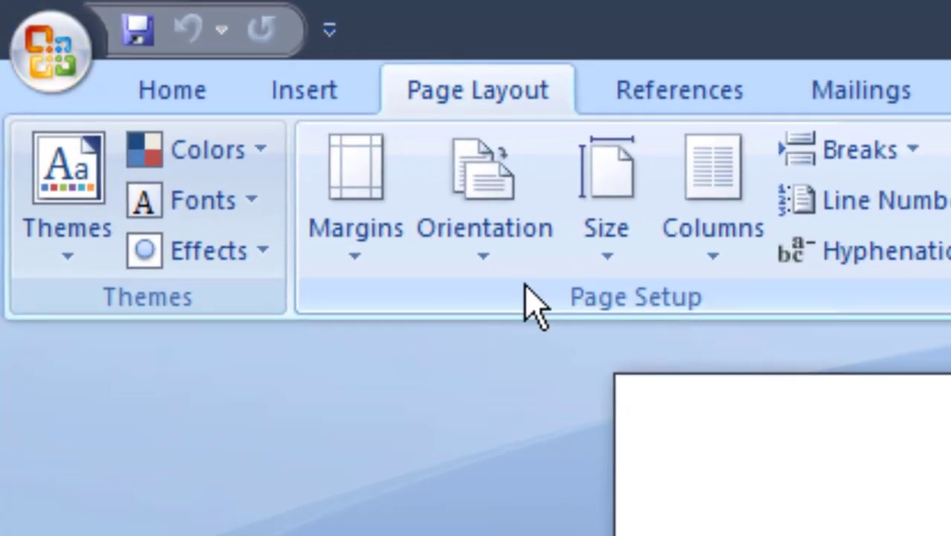
left_click(485, 253)
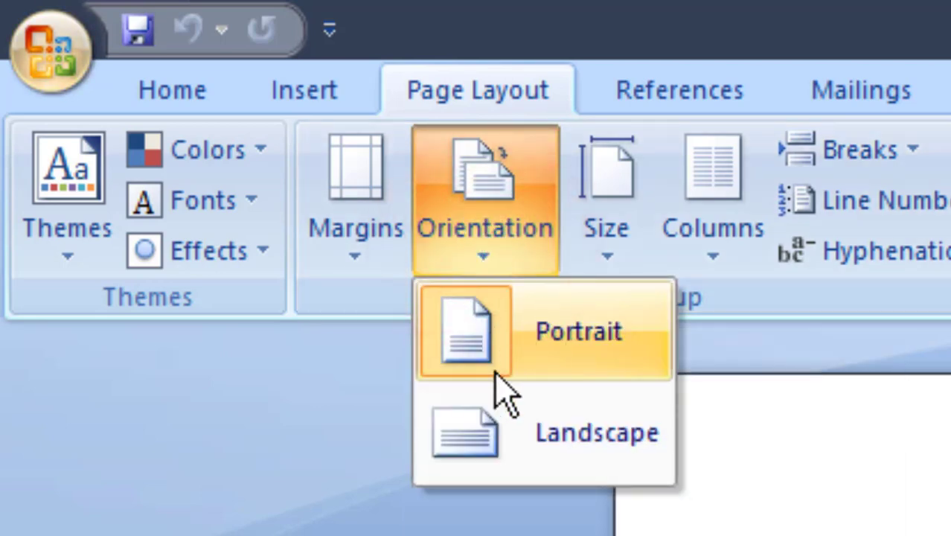
left_click(515, 339)
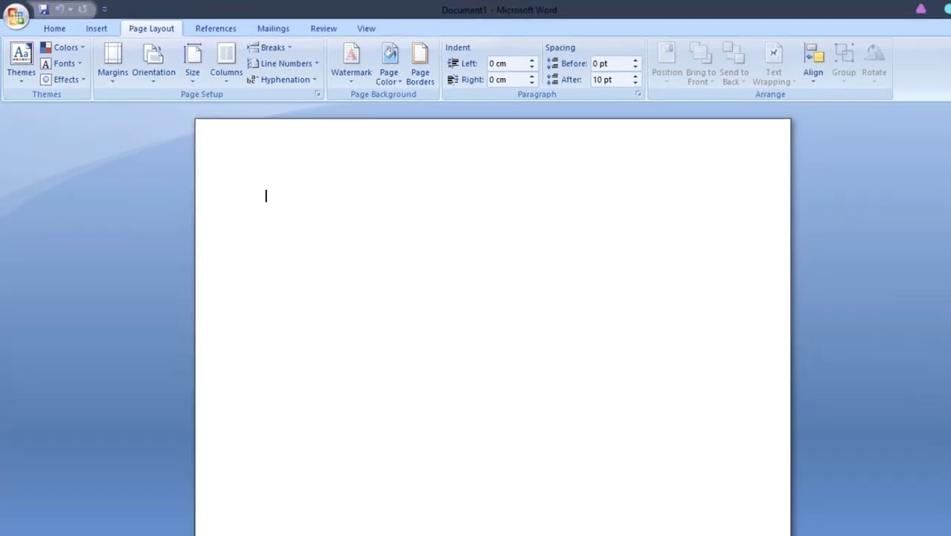
Return to Notepad and replace all the text with the heading "Step 3", followed by a new line.
mouse_move(302, 530)
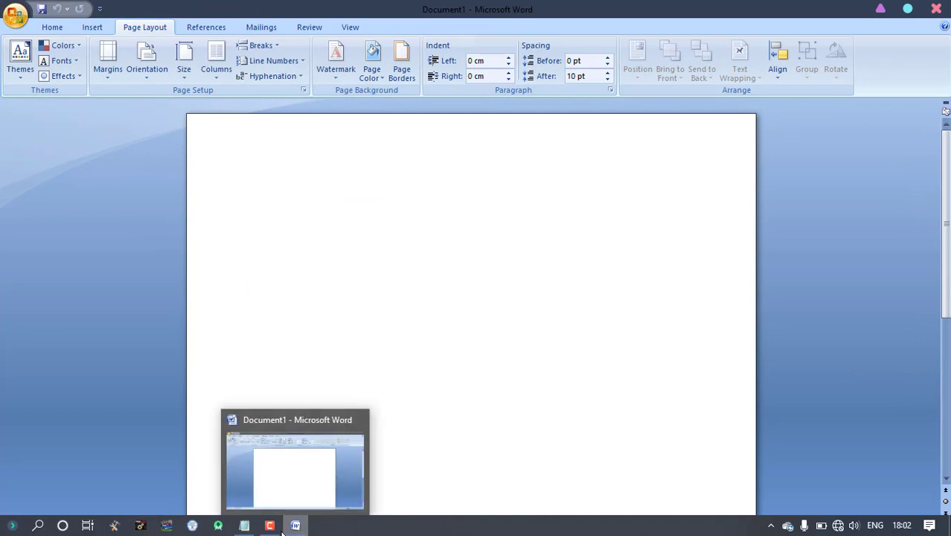
left_click(268, 527)
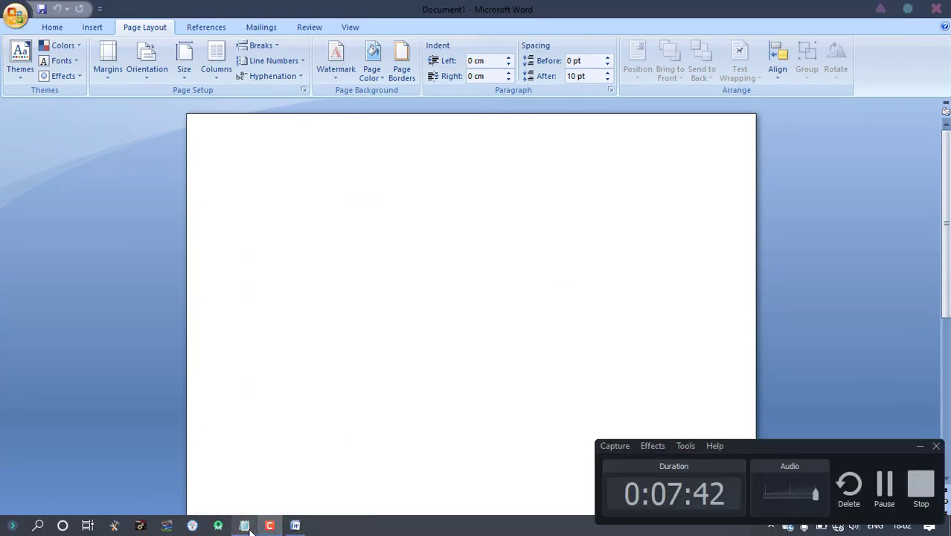
left_click(247, 526)
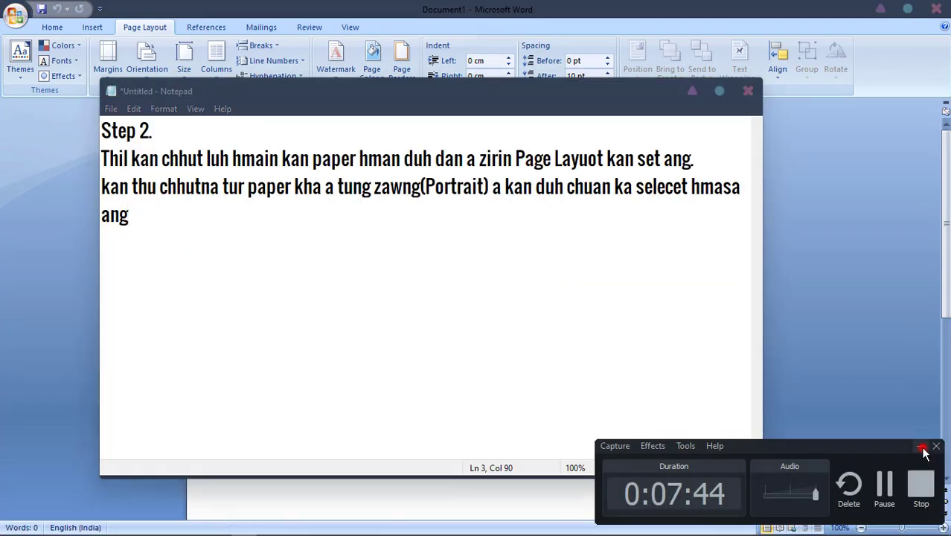
left_click(921, 448)
key("ctrl+a")
type("Step")
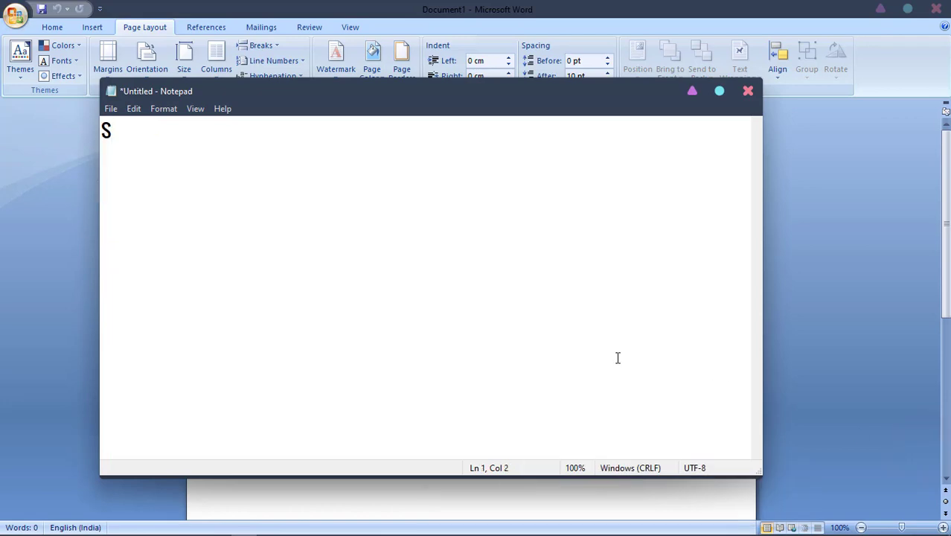
key("Return")
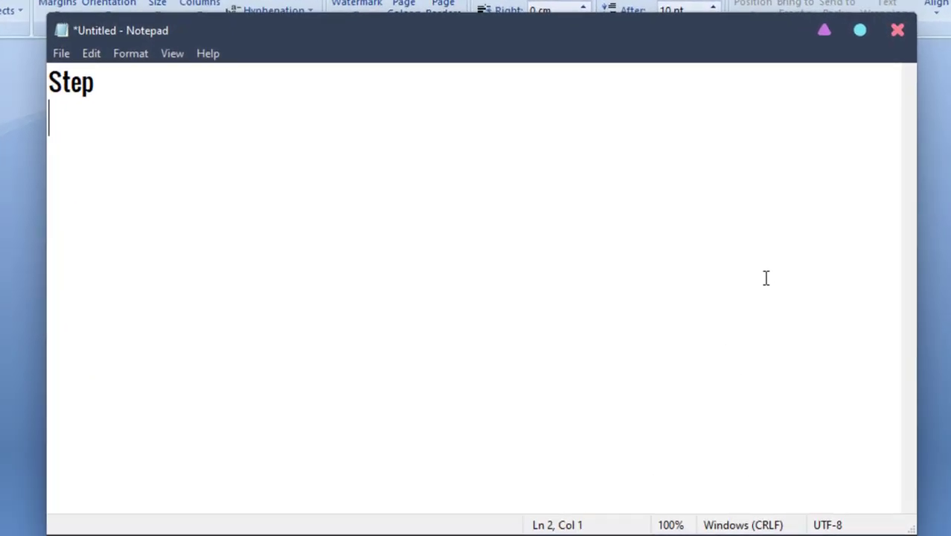
left_click(147, 70)
type("3")
key("Return")
Write "A hlai zawng (Lanscape) a kan duh chuan kan thlak thei bawk" under the Step 3 heading.
type("A h")
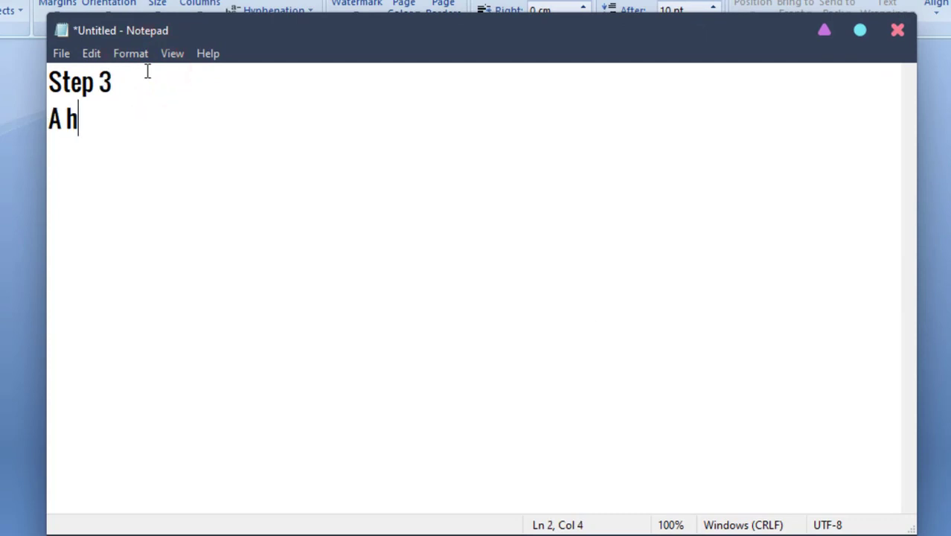
type("lai zawng (")
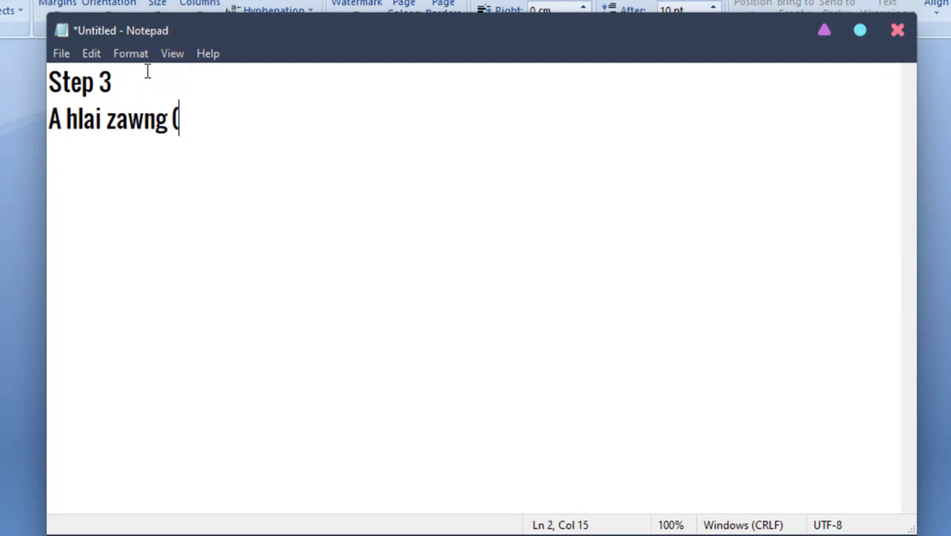
type("Lansca")
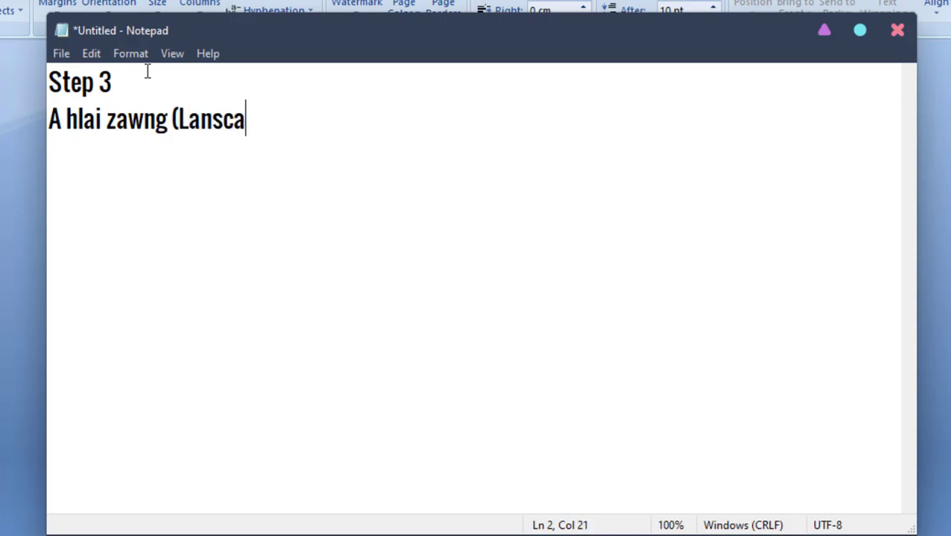
type("pe) a kan ")
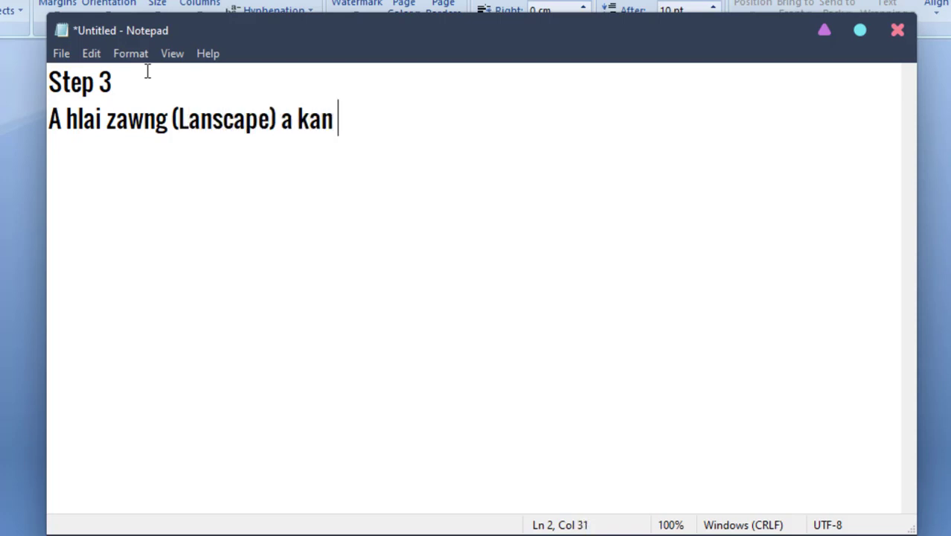
type("duh chuan kan thlak thei ")
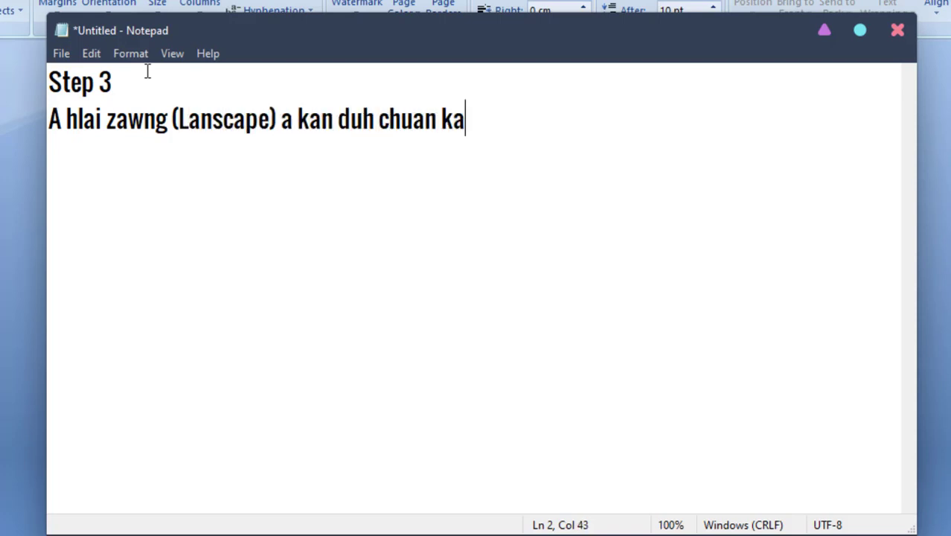
type("bawk")
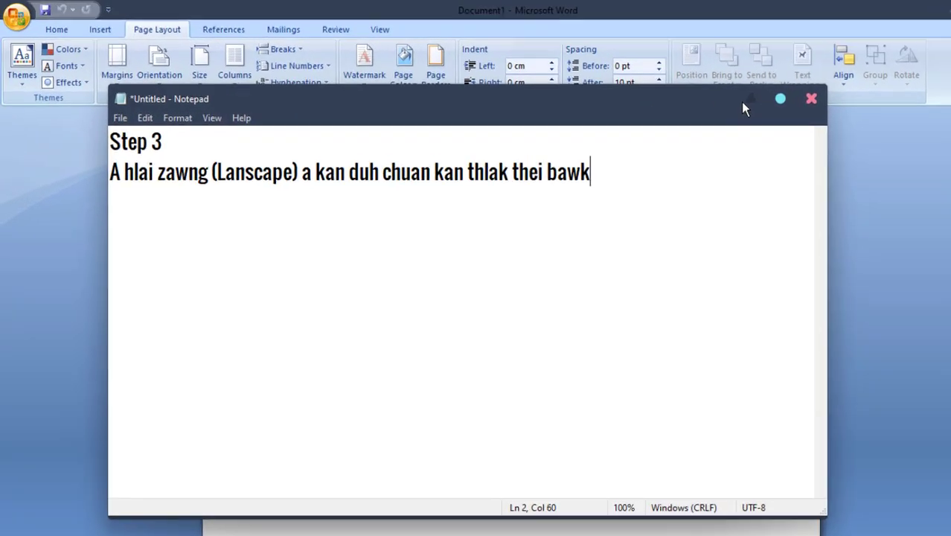
Minimize the notes window and set the Word document's page orientation to Landscape.
left_click(824, 30)
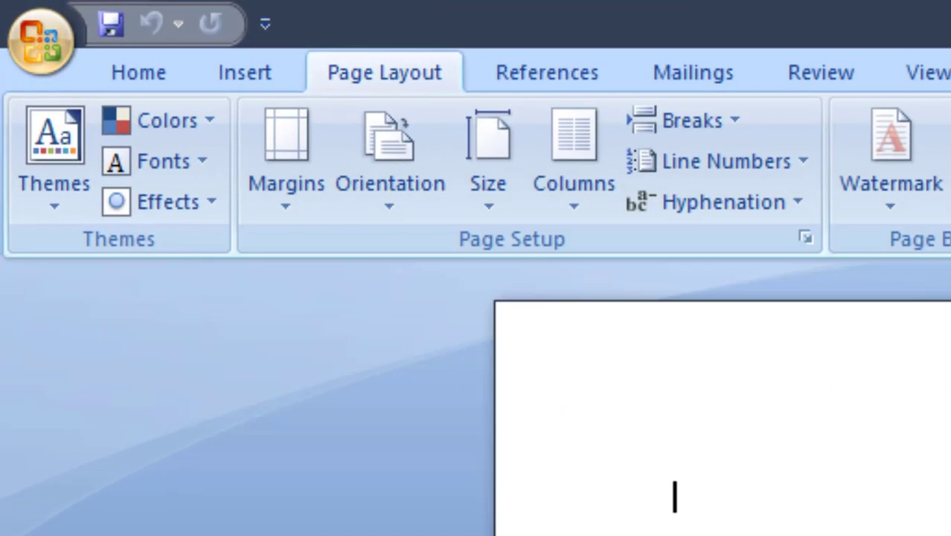
left_click(394, 158)
left_click(448, 358)
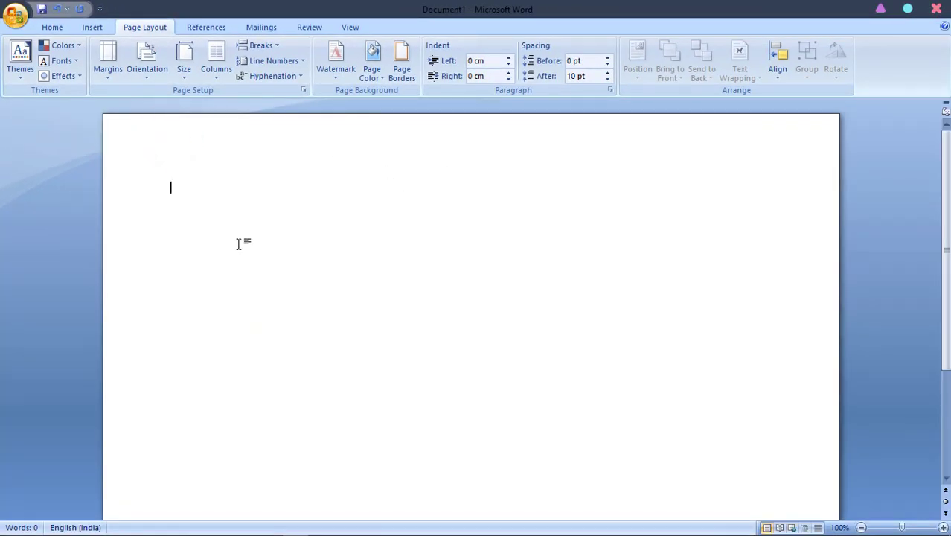
Return to Notepad and erase the whole Landscape line under the "Step 3" heading, keeping the heading.
left_click(238, 525)
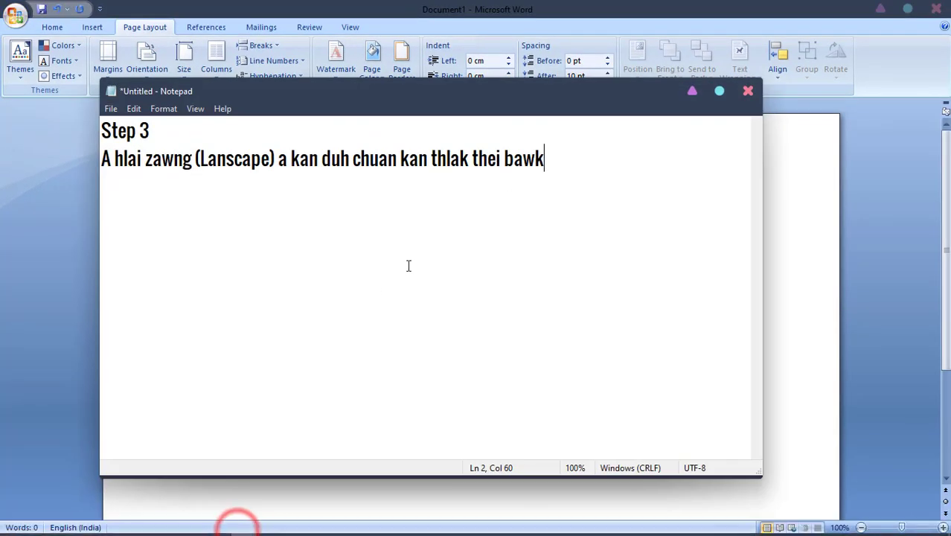
key("BackSpace")
key("BackSpace")
key("BackSpace")
key("BackSpace")
key("BackSpace")
key("BackSpace")
key("BackSpace")
key("BackSpace")
key("BackSpace")
key("BackSpace")
key("BackSpace")
key("BackSpace")
key("BackSpace")
key("BackSpace")
key("BackSpace")
key("BackSpace")
key("BackSpace")
key("BackSpace")
key("BackSpace")
key("BackSpace")
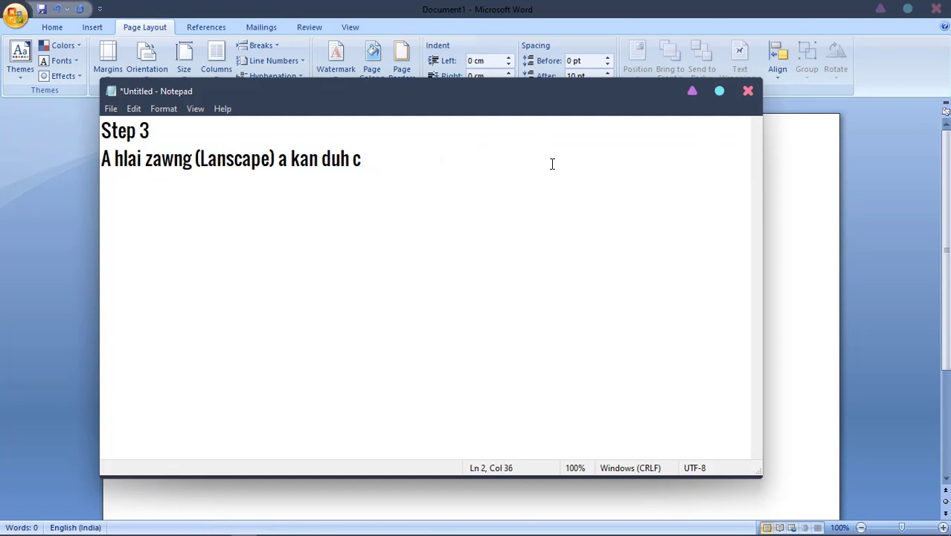
key("BackSpace")
key("BackSpace")
key("BackSpace")
Write "TUnah chuan paper kan hman duh dan a zirin pa paper size kan selecet ang." under the Step 3 heading.
type("T")
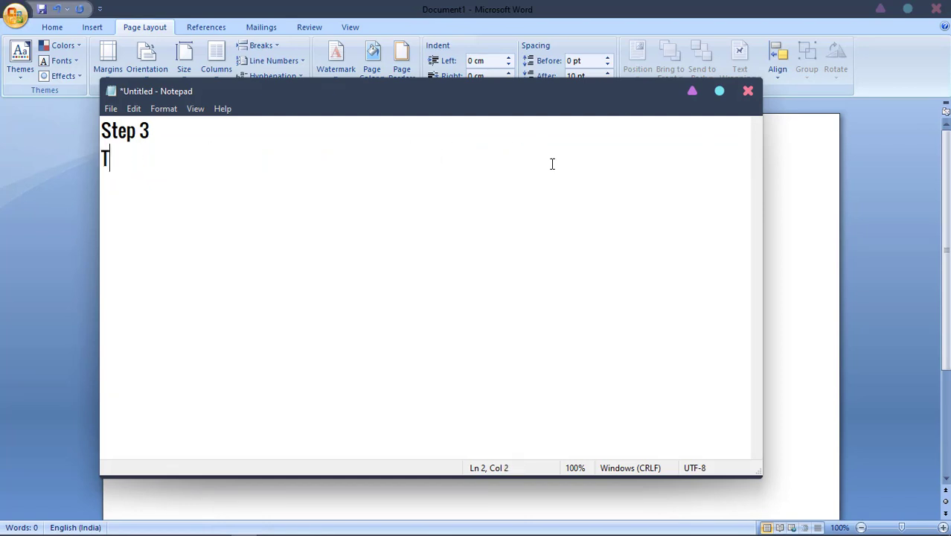
type("Unah chuan ")
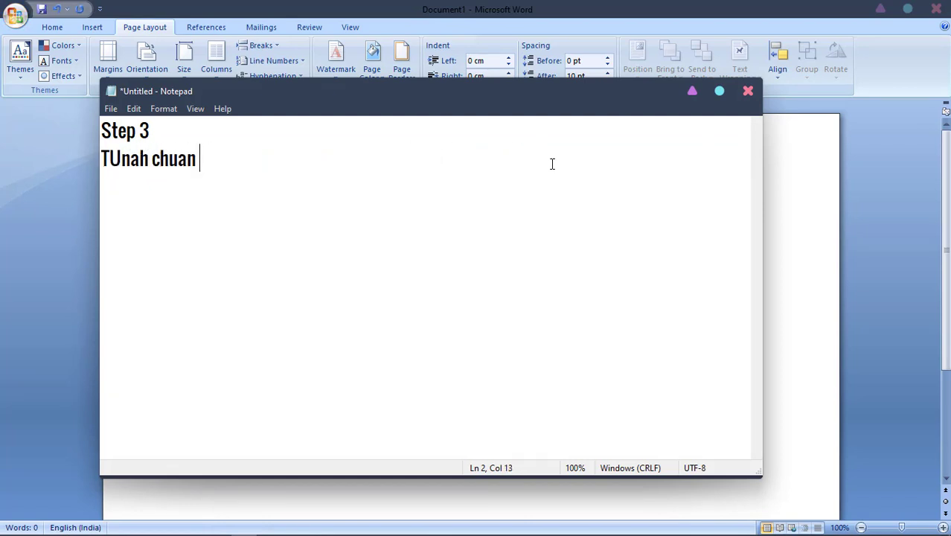
type("paper kan hman")
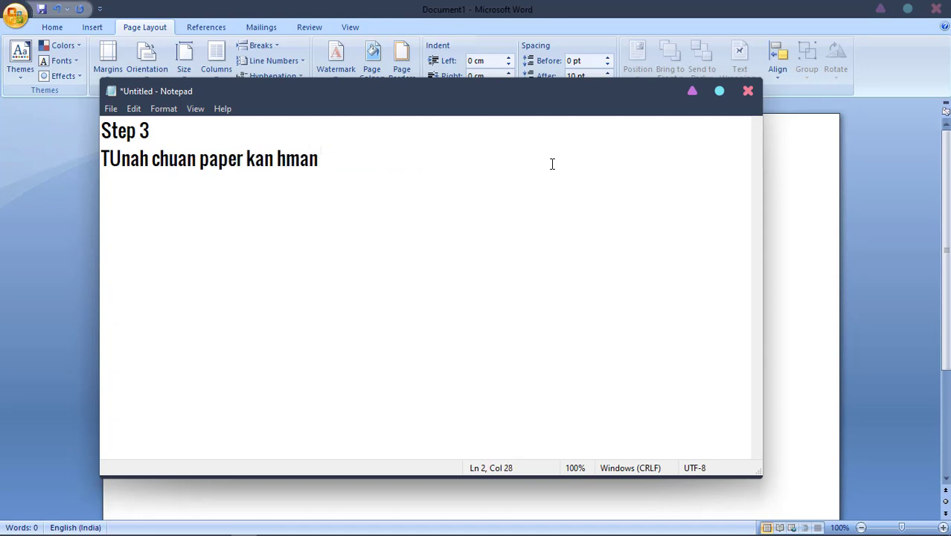
type(" duh dan a z")
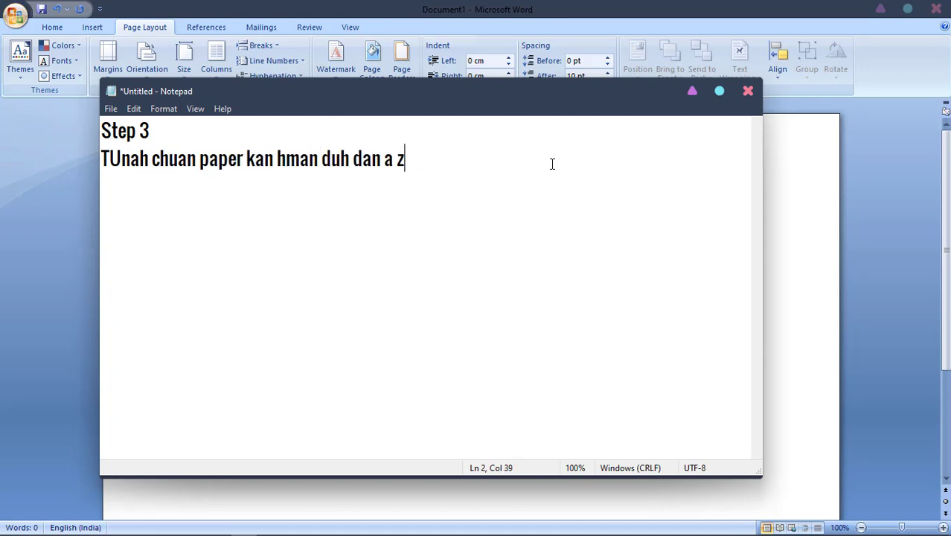
type("irin pa paer")
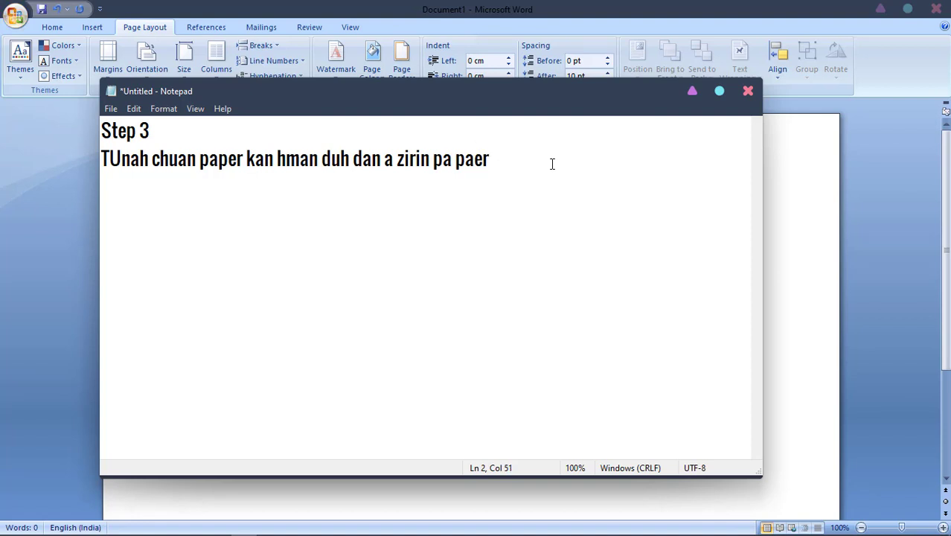
key("BackSpace")
key("BackSpace")
type("per size ka")
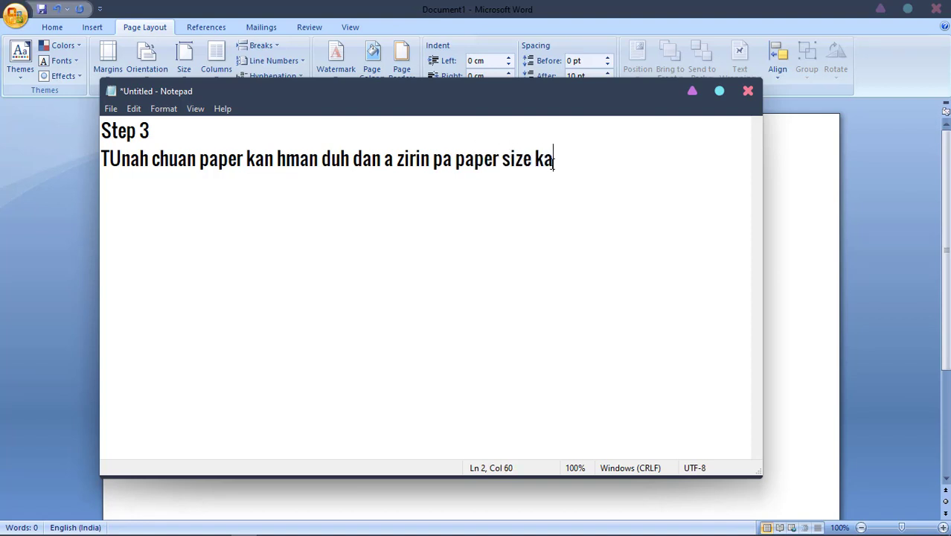
type("n selecet ang.")
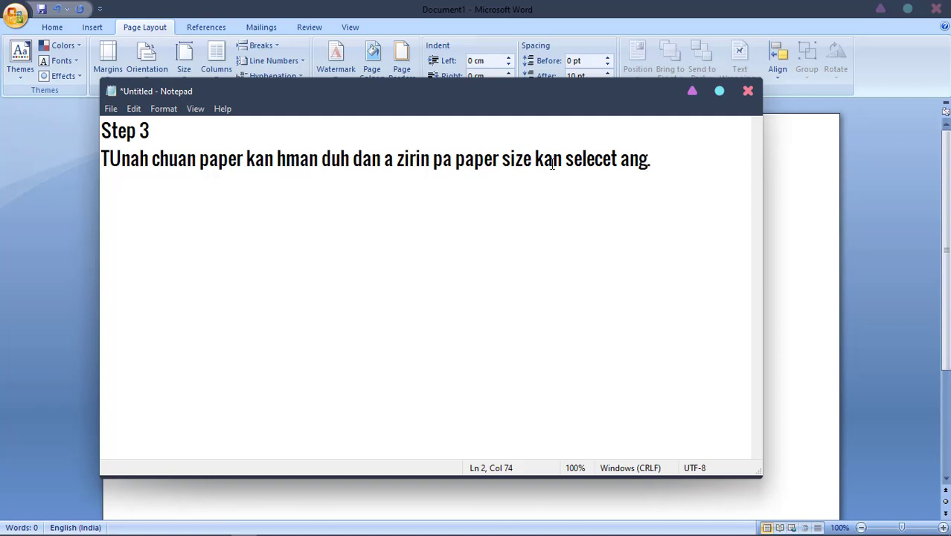
Leave a blank line and write "Page Layout - Size - i hman duh size i select ang" below it.
type("Page Layout")
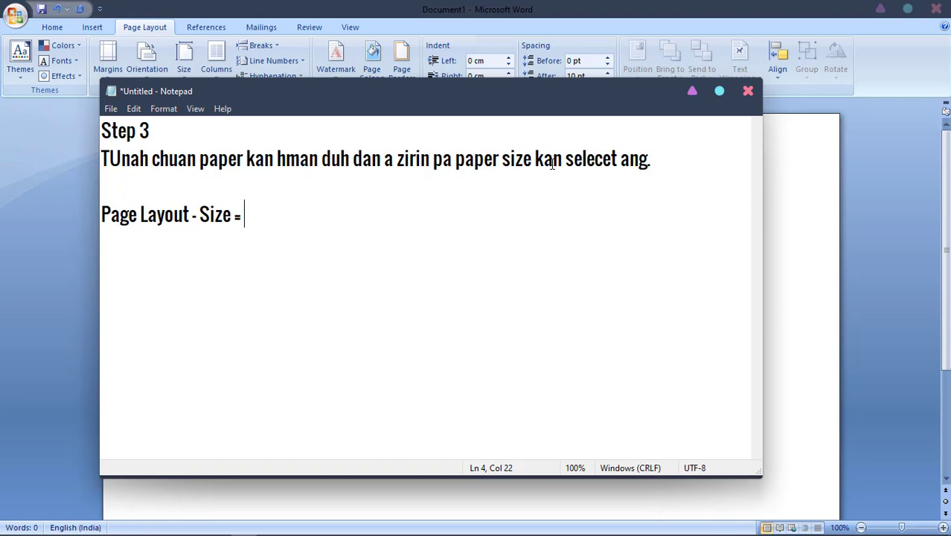
type("- Size - i hman duh")
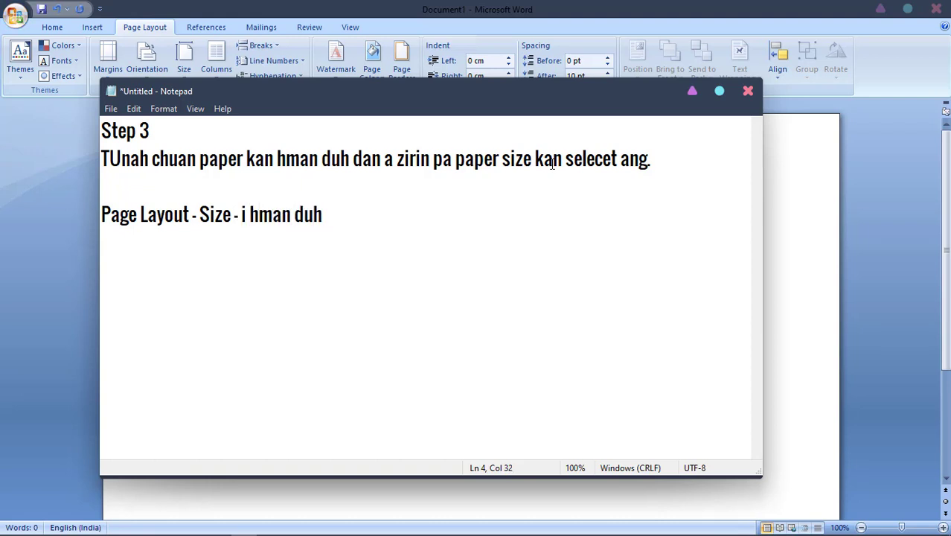
type(" size i select ang")
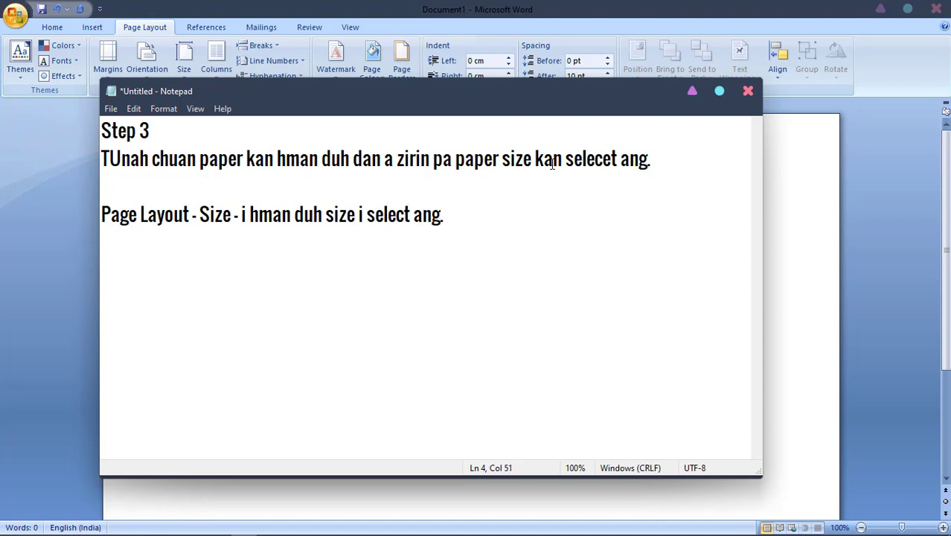
Continue the Page Layout line with ".Entirnan tunah hian A4 paper size ka hman duh avangin A4 ka select an".
type(".Entirnan")
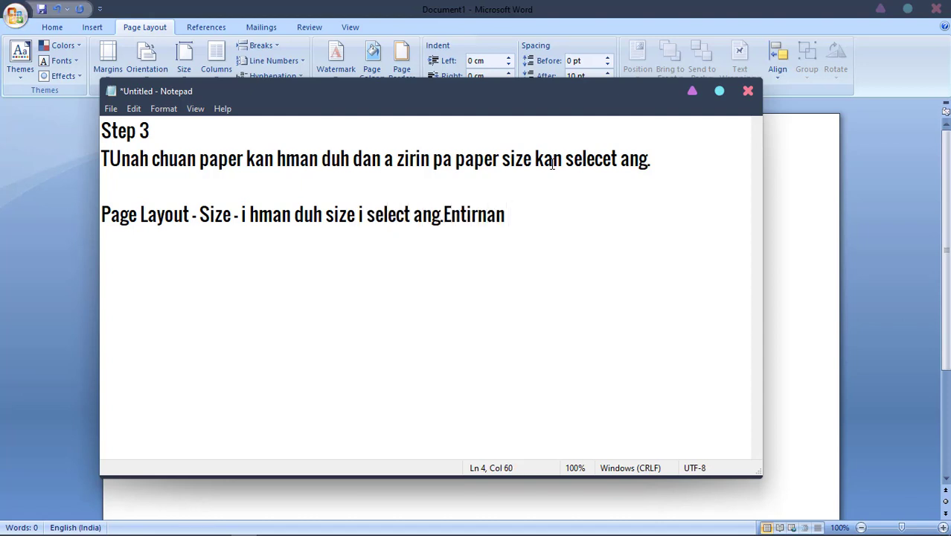
type(" tunah hua")
key("BackSpace")
key("BackSpace")
type("i")
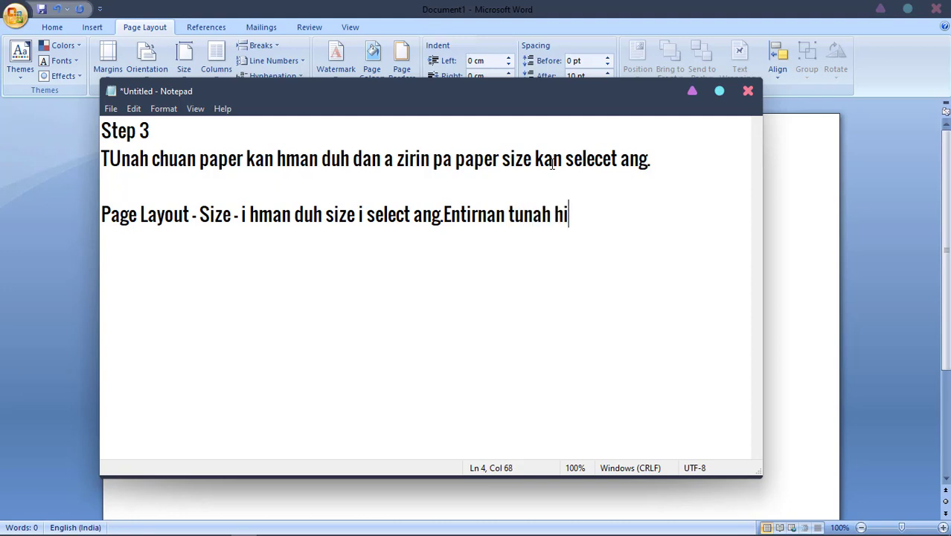
type("an A4")
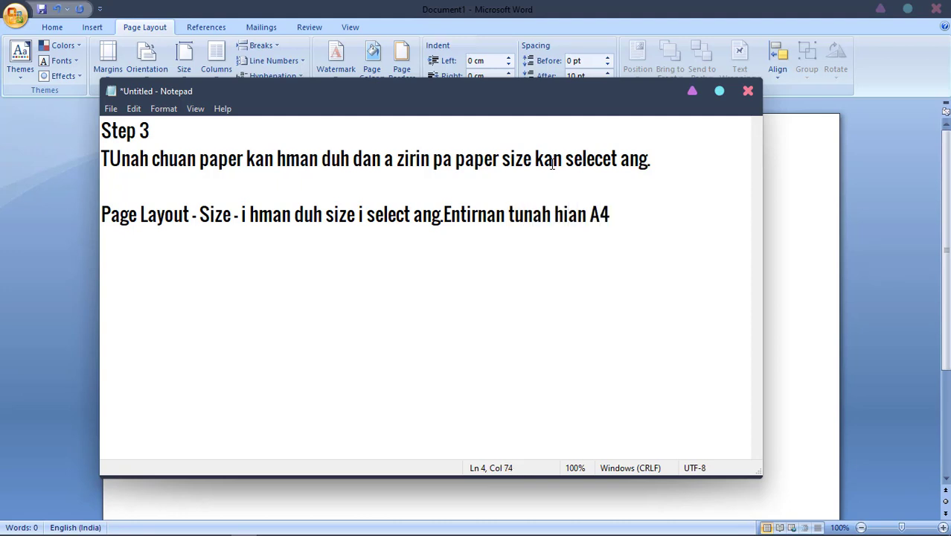
type(" paper size")
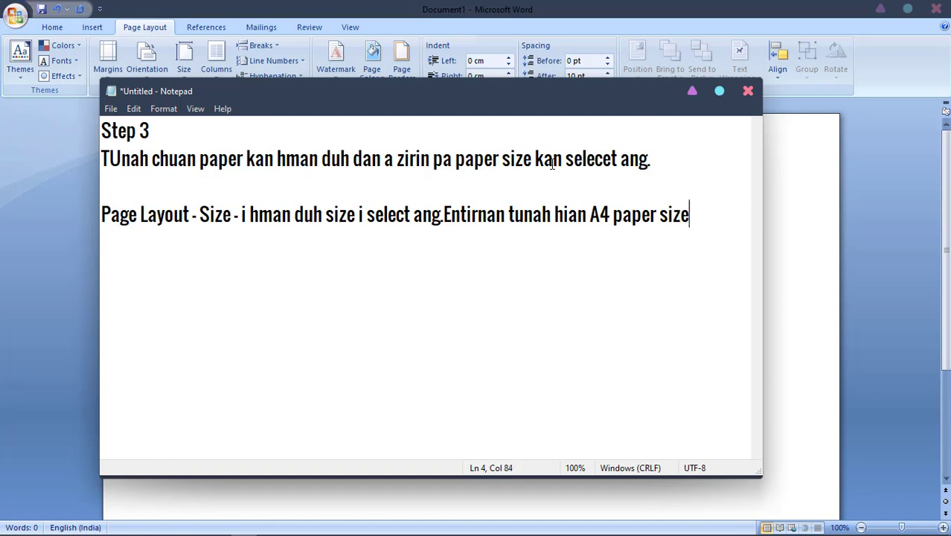
type(" ka hamg")
key("BackSpace")
key("BackSpace")
key("BackSpace")
key("BackSpace")
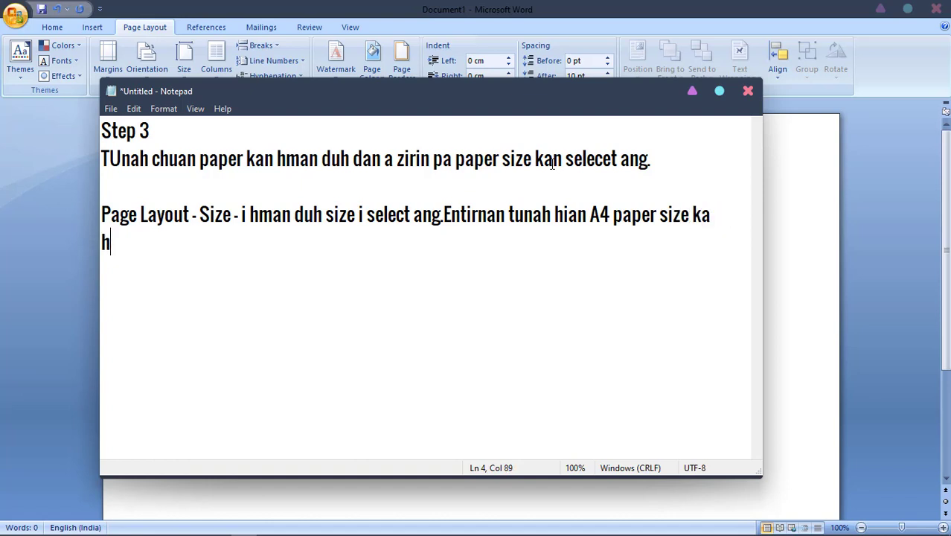
type("man duh avangi")
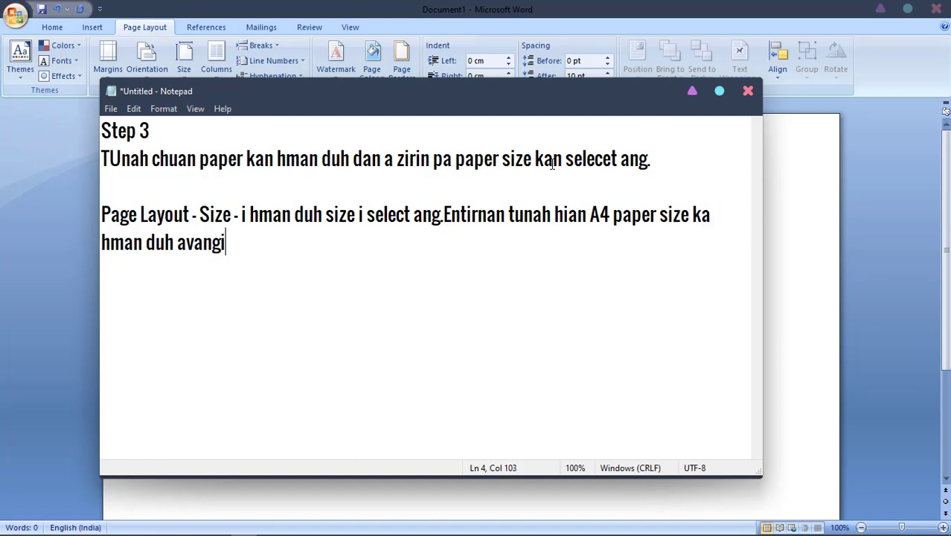
type("n A4 ")
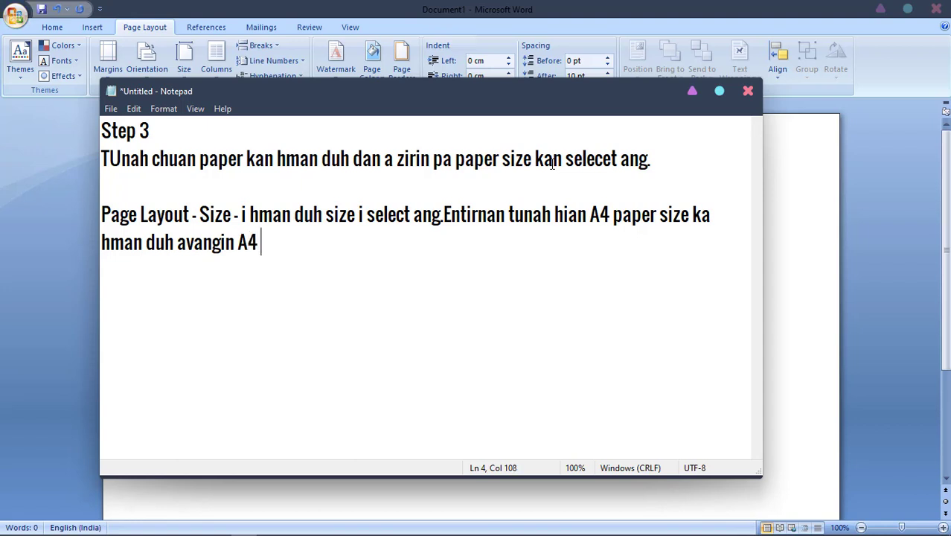
type("ka select an")
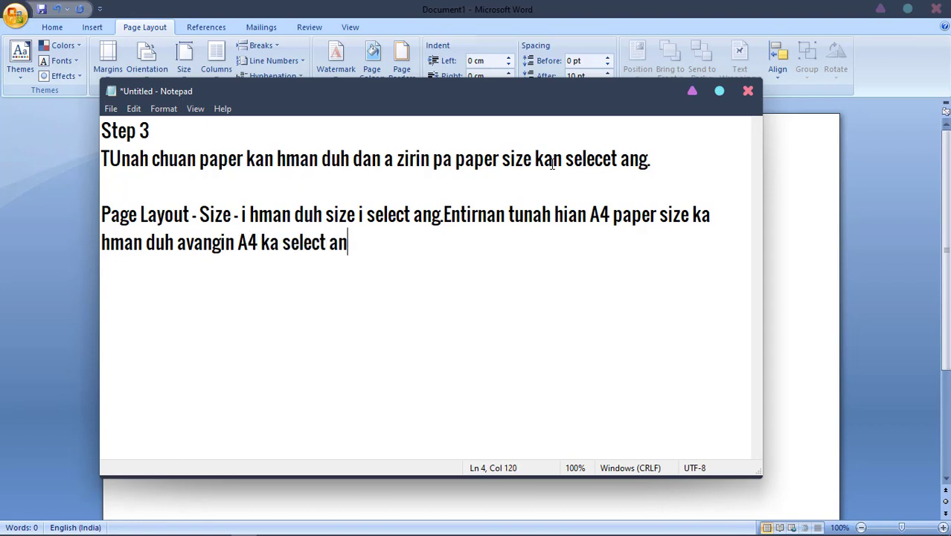
Finish the line with "ga,chutiang zelin kan duh dan a zirin paper size kan select tawh mai dawn a ni." and a new line.
type("ga,chutiang")
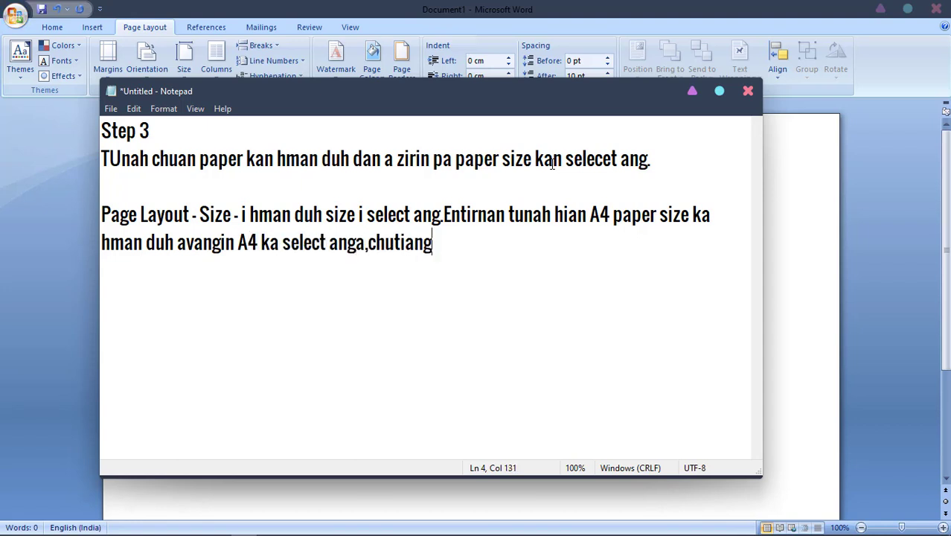
type(" zelin kan duh ")
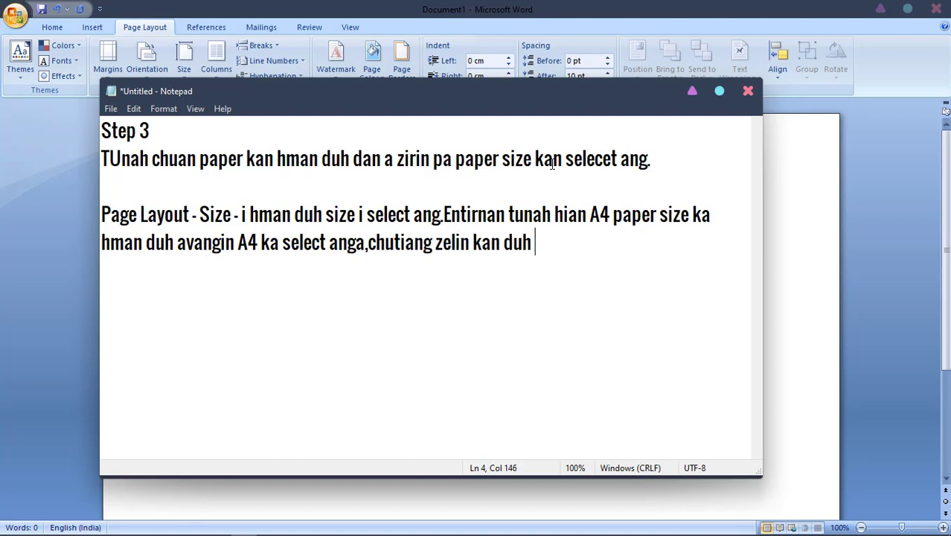
type("dan a zirin ")
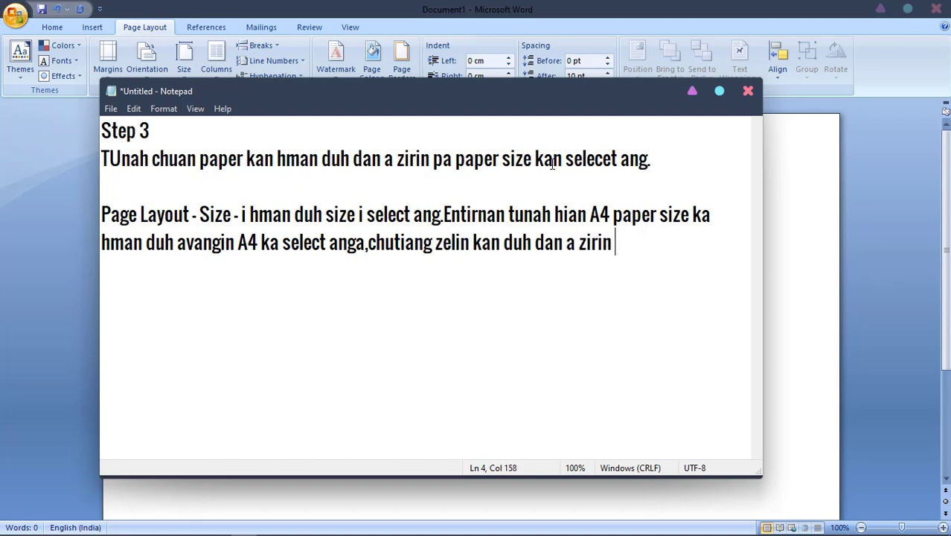
type("paper si")
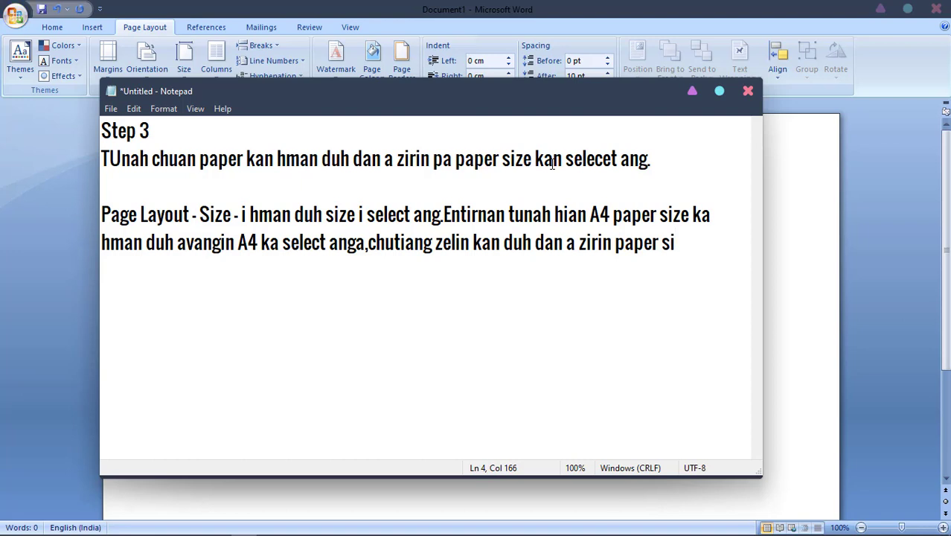
type("ze kan selecet")
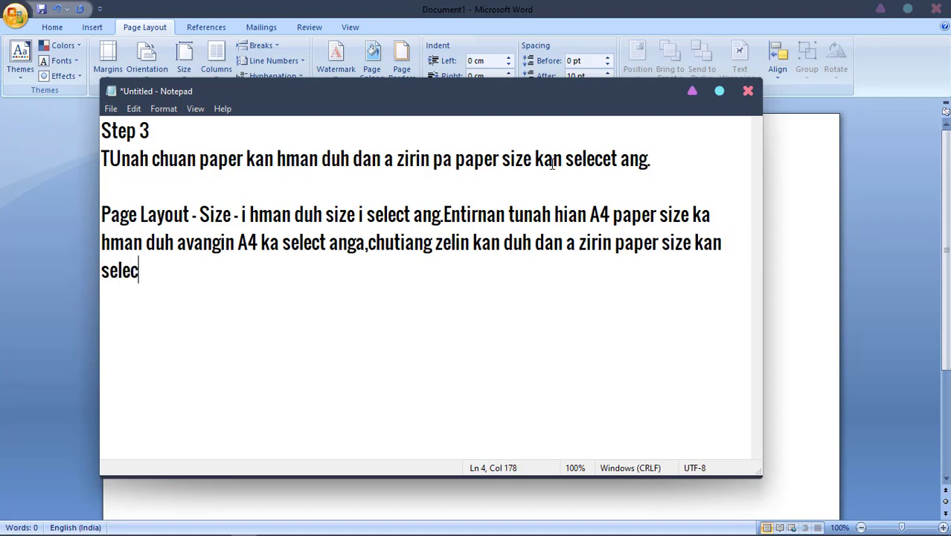
key("BackSpace")
key("BackSpace")
type("t tawh ")
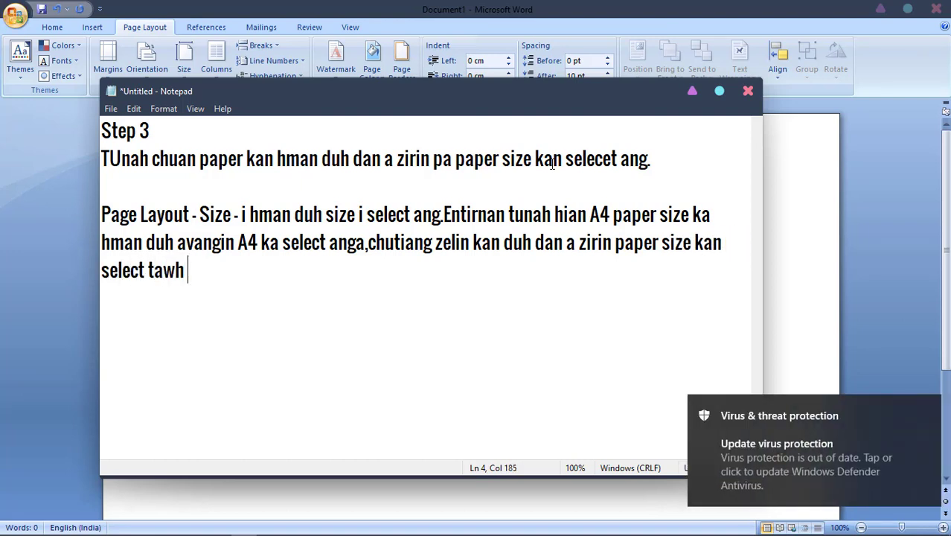
type("mai dawn a nui.")
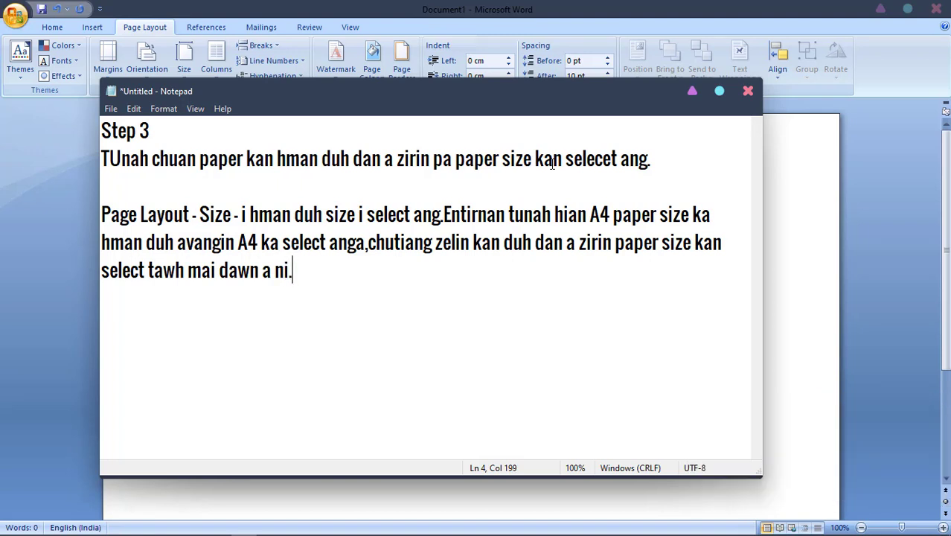
key("Return")
Switch to Word, set the blank document's paper size to A4 and its page orientation to Portrait.
left_click(188, 68)
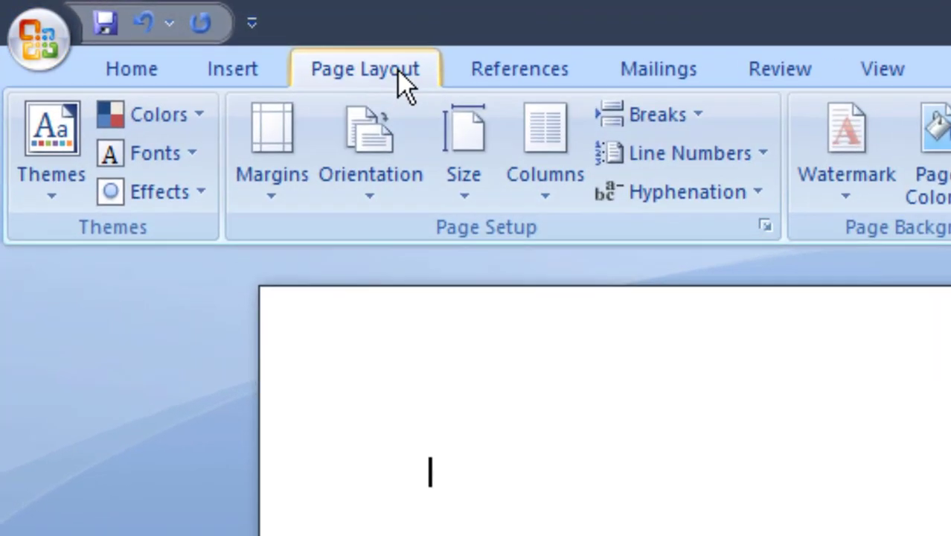
left_click(399, 74)
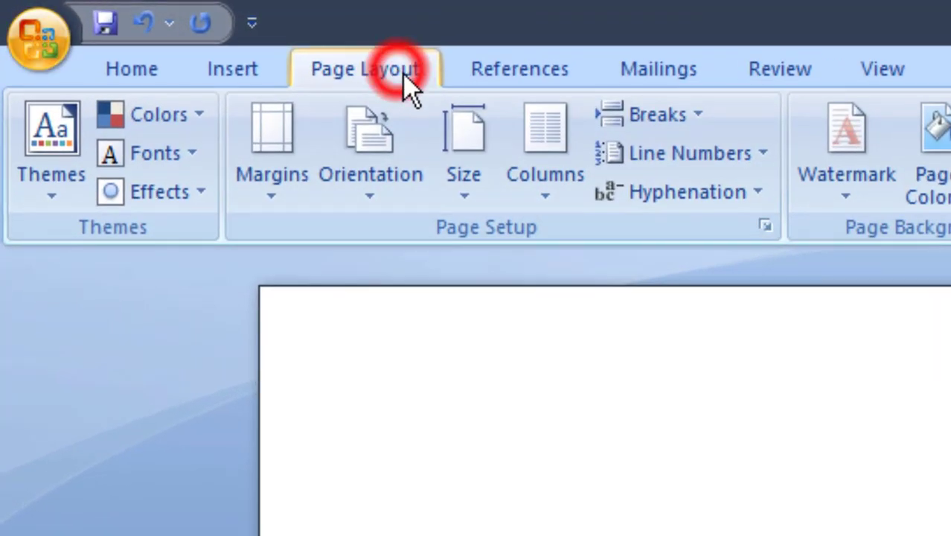
left_click(447, 186)
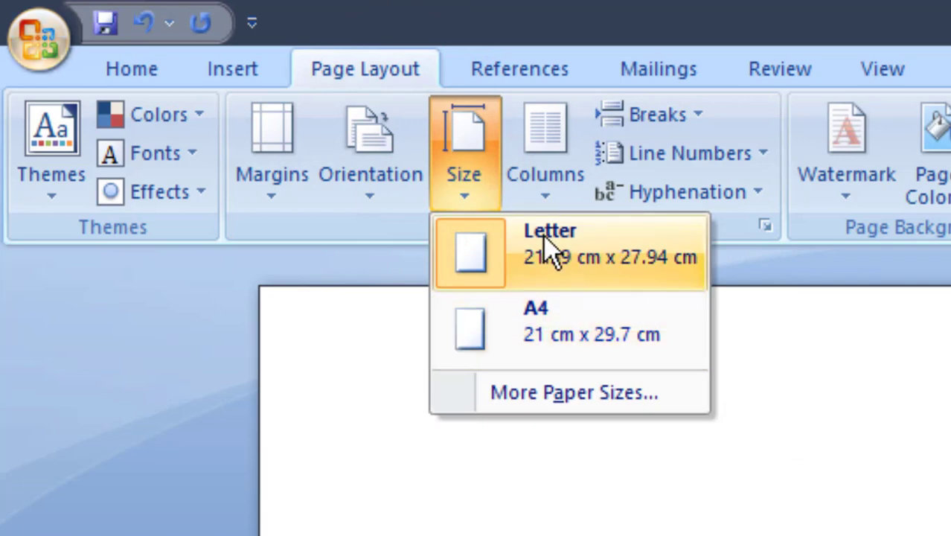
left_click(537, 301)
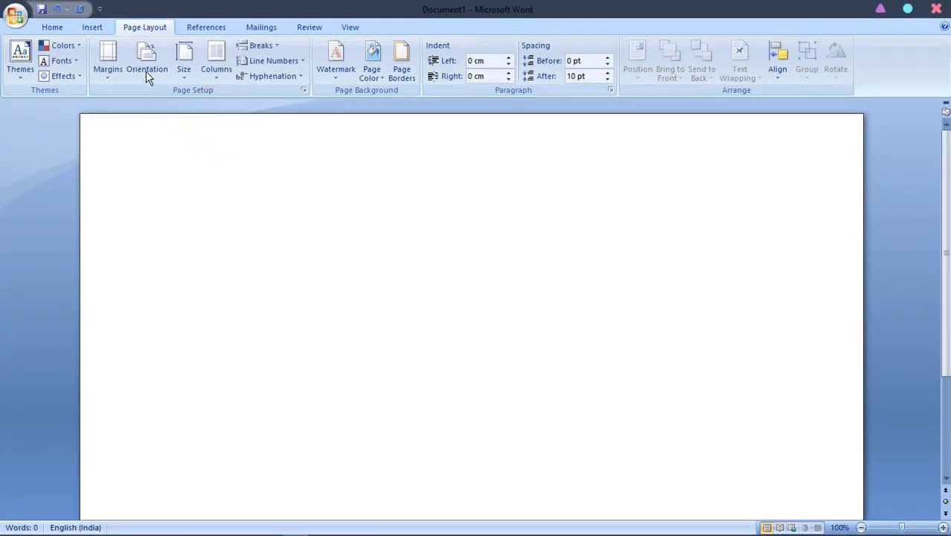
left_click(147, 73)
left_click(149, 99)
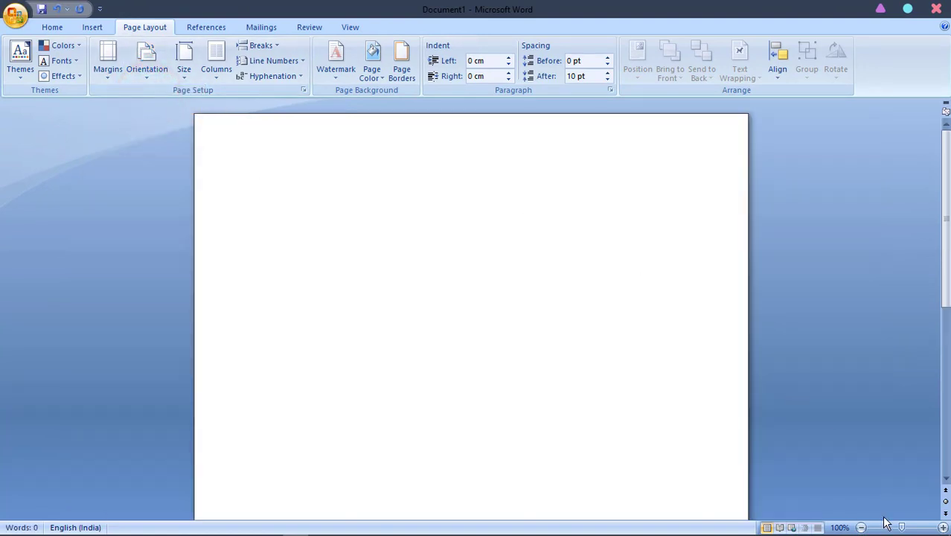
Switch to Notepad and replace the whole note with "A4 size chu document pangai chhut nan hman thin a ni a,ch".
mouse_move(480, 534)
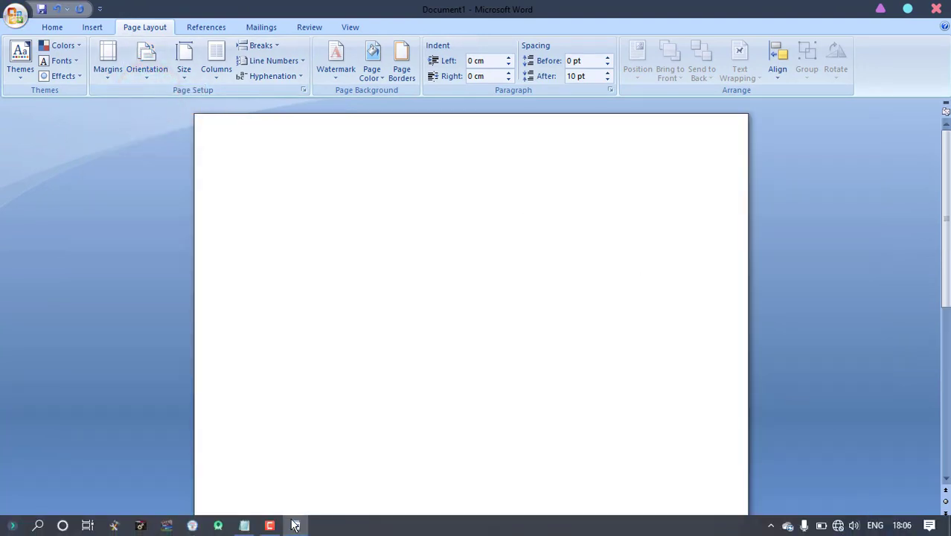
left_click(244, 526)
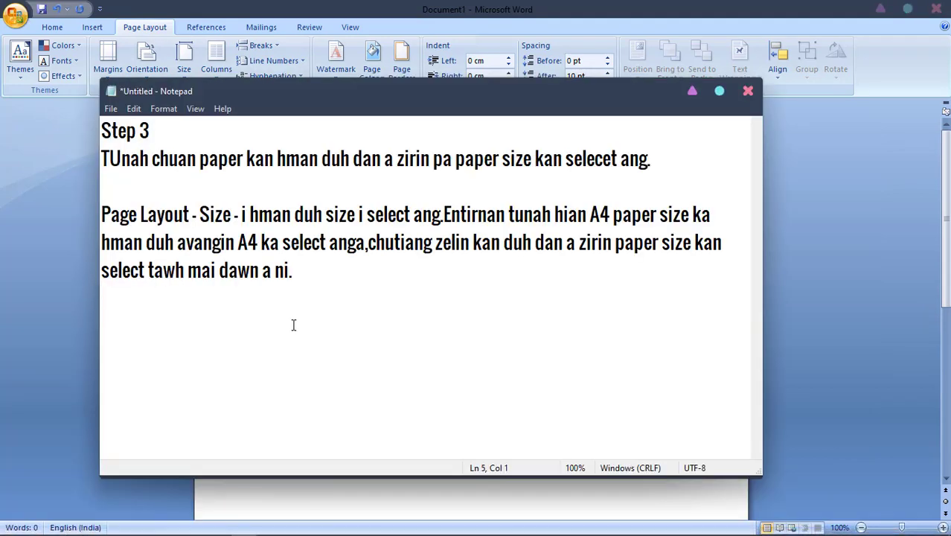
key("ctrl+a")
type("A")
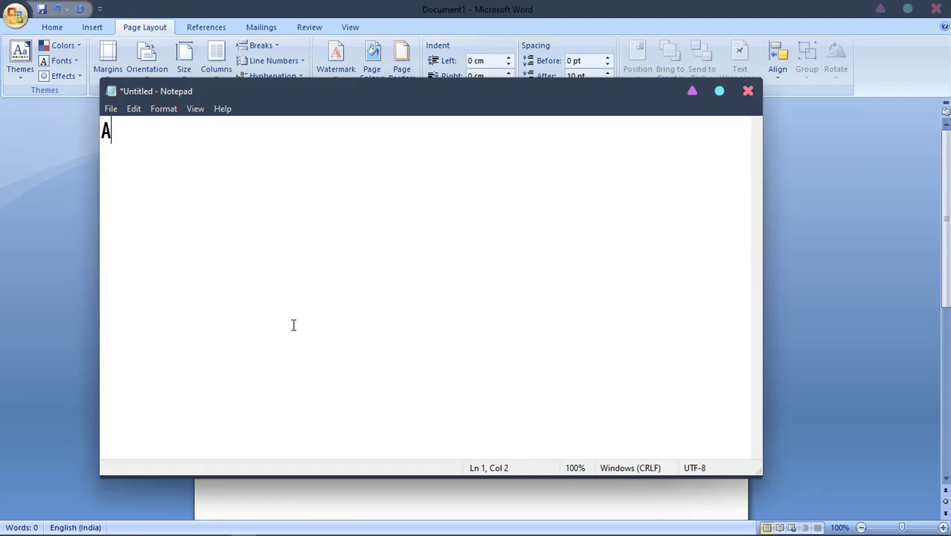
type("4 size")
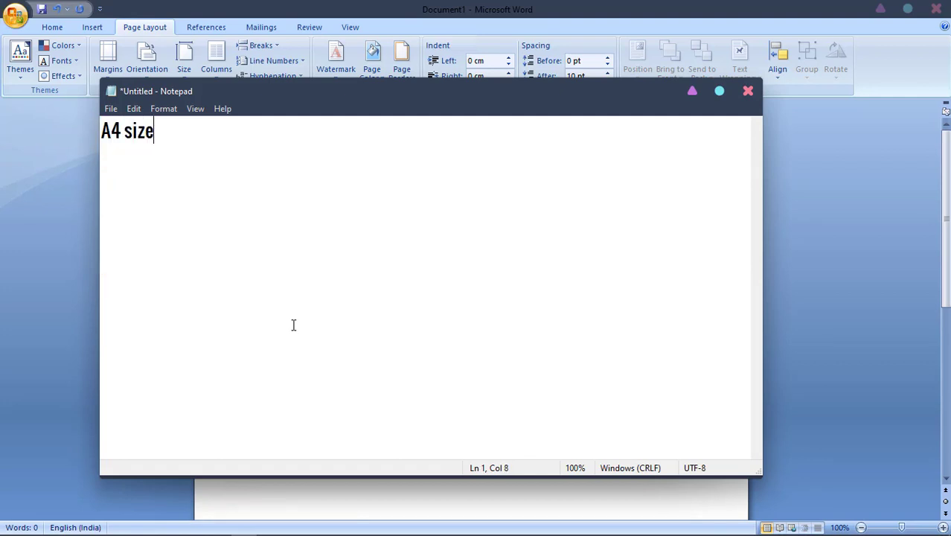
type(" chu docum")
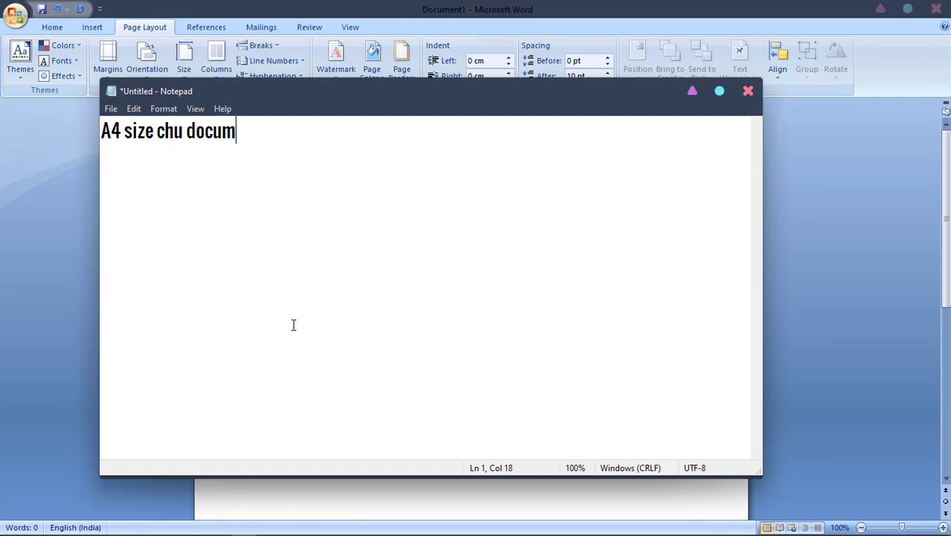
type("ent pangi")
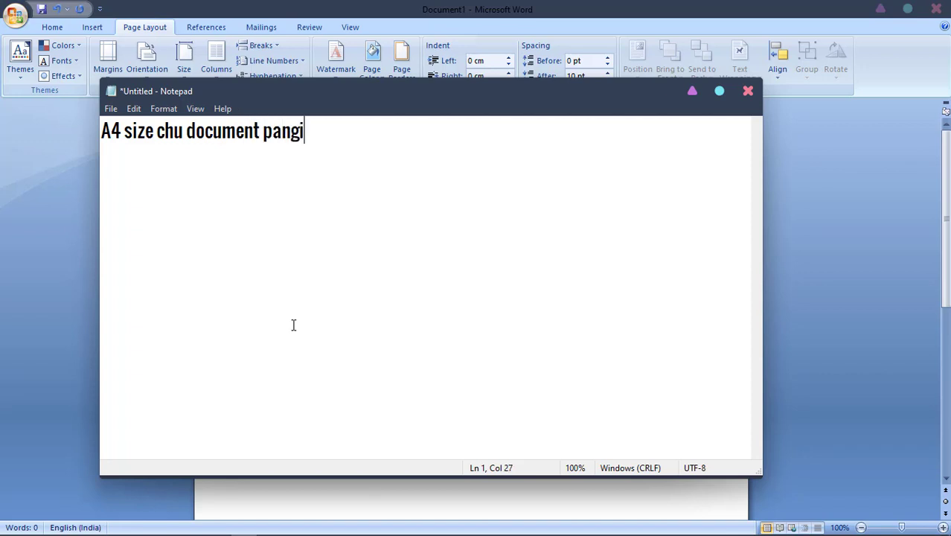
key("BackSpace")
type("ai c")
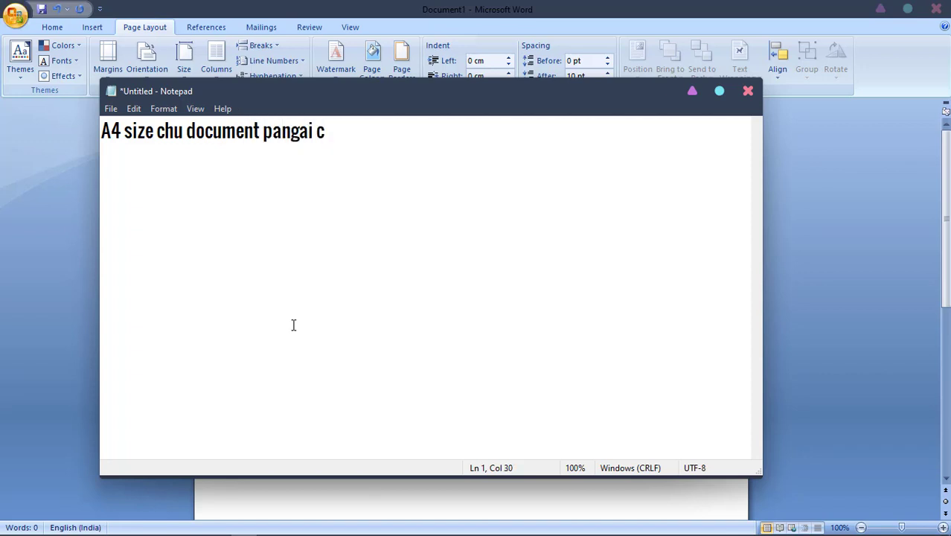
type("hhut nan hman thi")
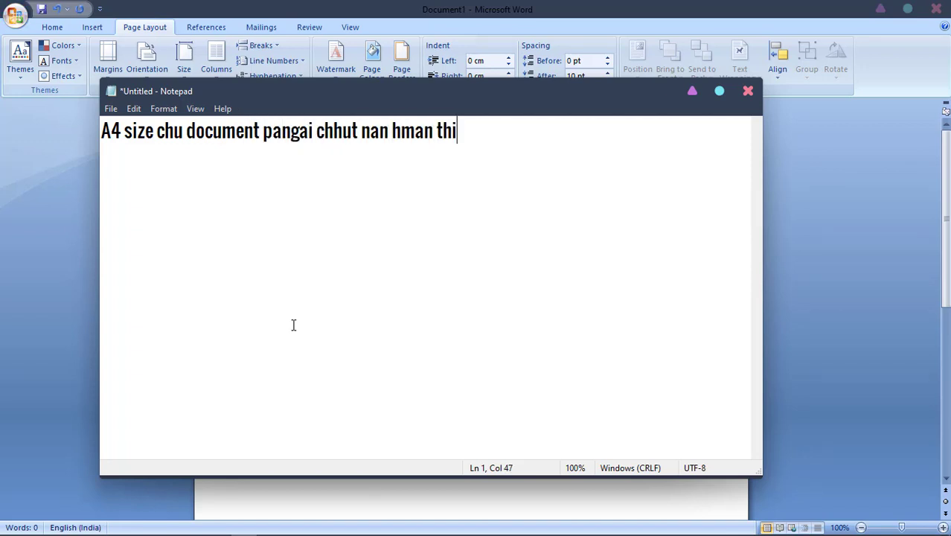
type("n a ni a,ch")
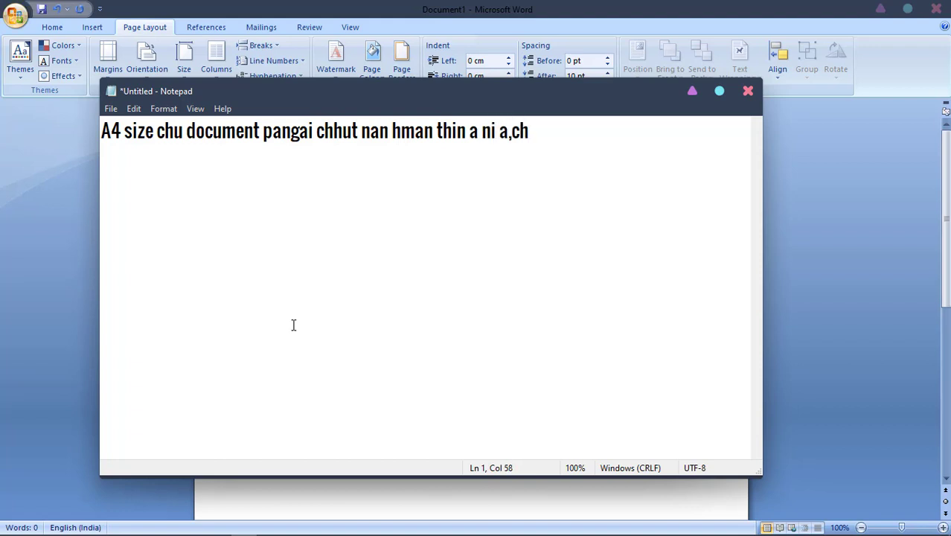
Complete the A4 sentence with "anchinbu,bullettin kan chhu duh a nih chuan Legal size hi hman tlang lawn ber a ni thin".
type("anchuin ")
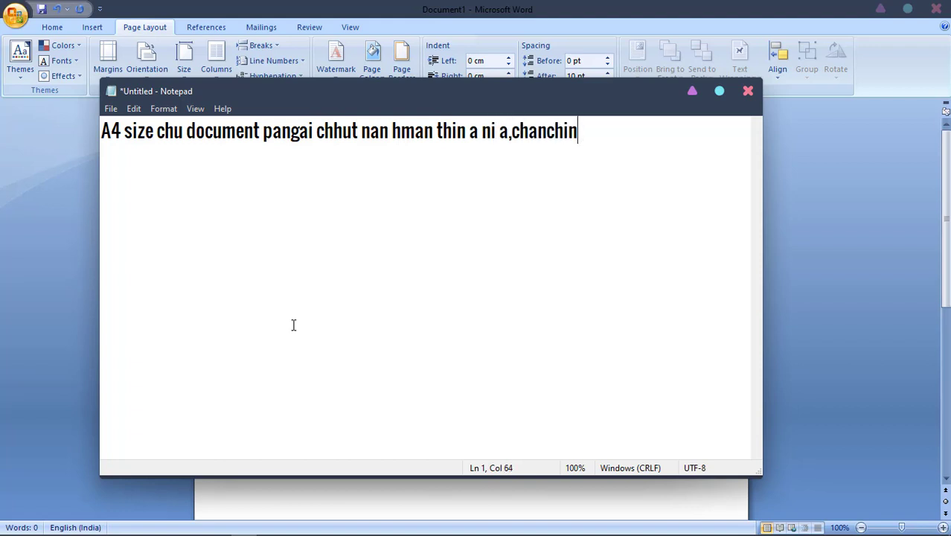
type("bu,bu")
type("llett")
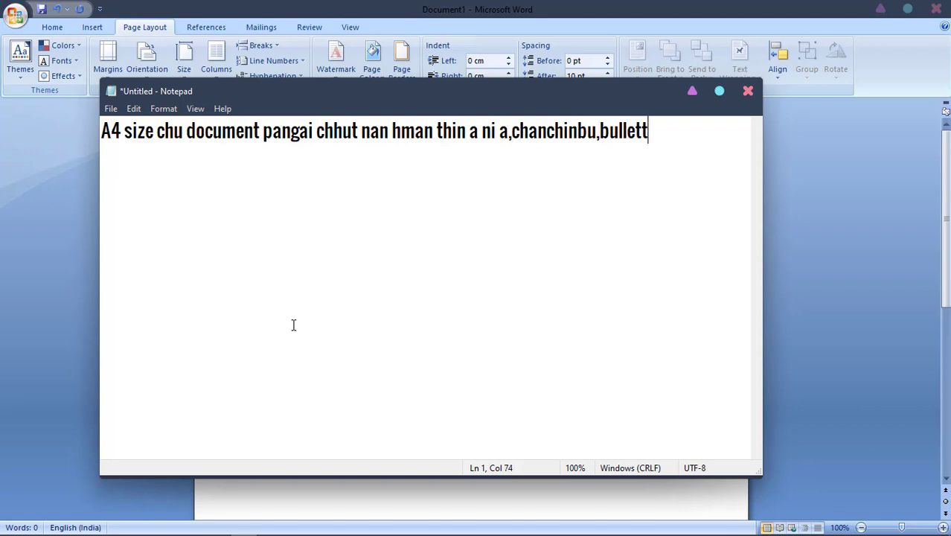
type("in kan chhu dy")
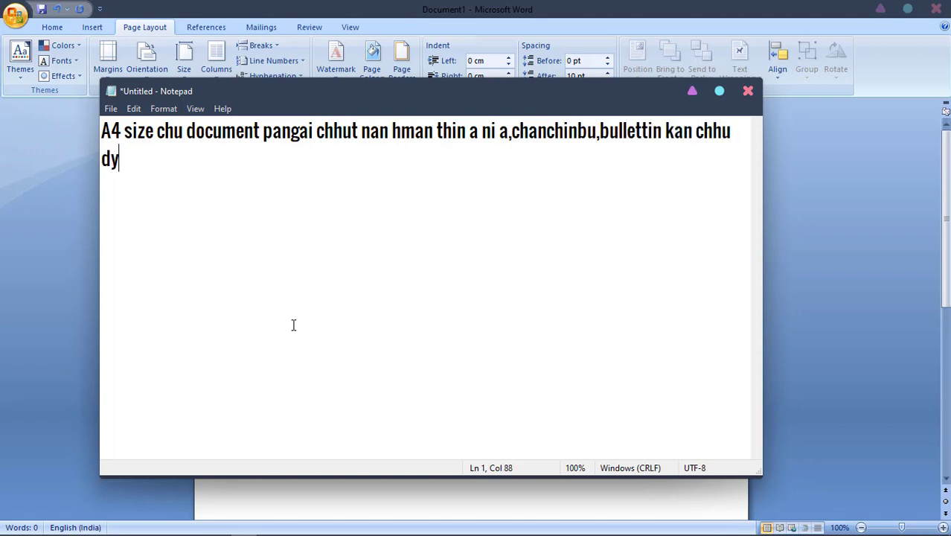
key("BackSpace")
type("uh a nih chuan Legal si")
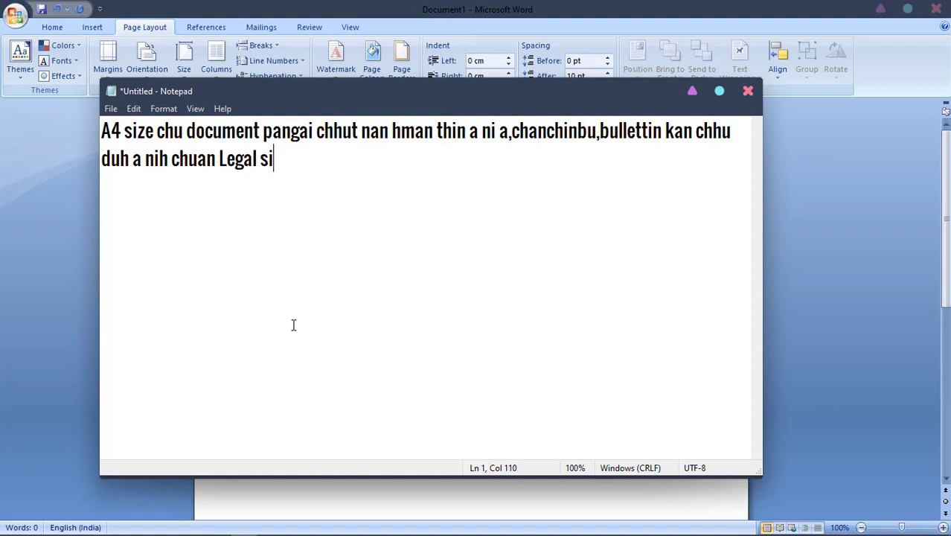
type("ze hi hman tla")
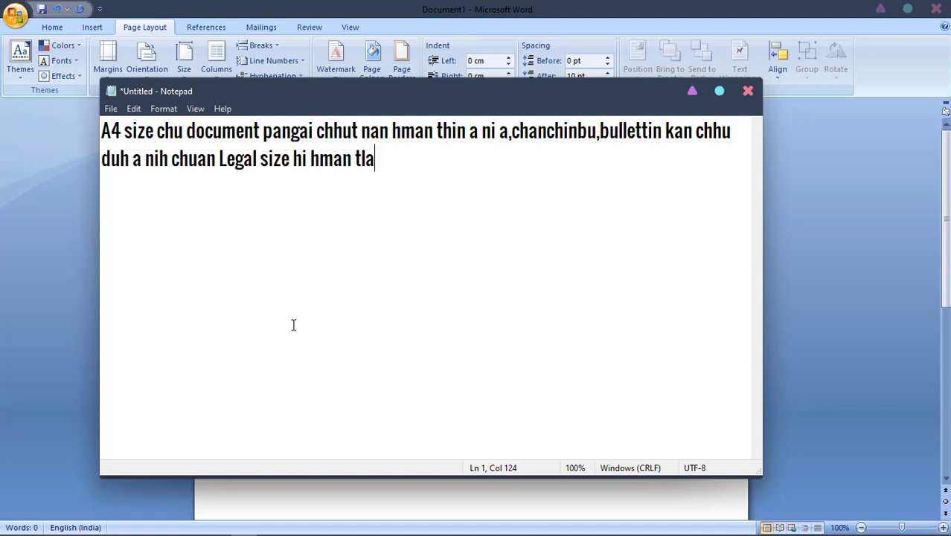
type("ng lawn ber a ni thin")
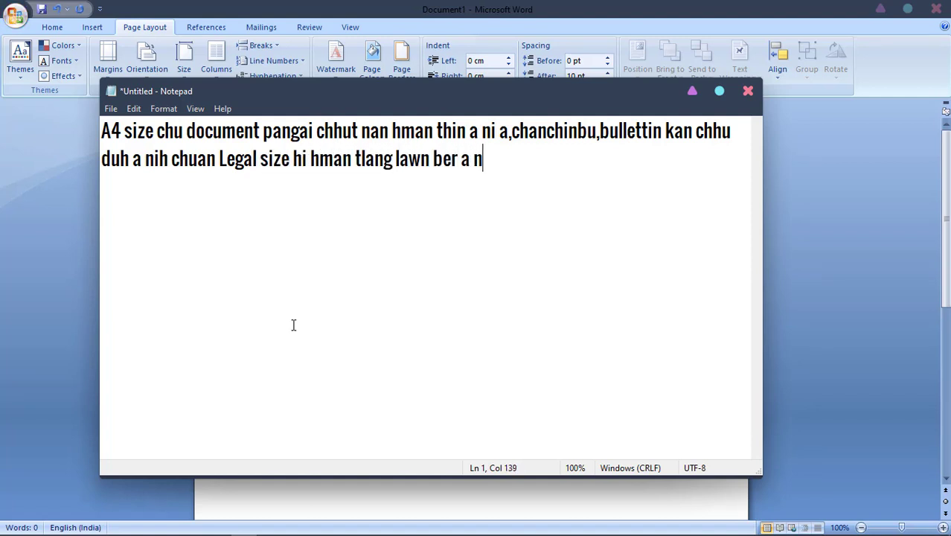
End the sentence with a period, leave a blank line and write "Tun tum atan chuan duh tawk phawt i la next video".
type("un ")
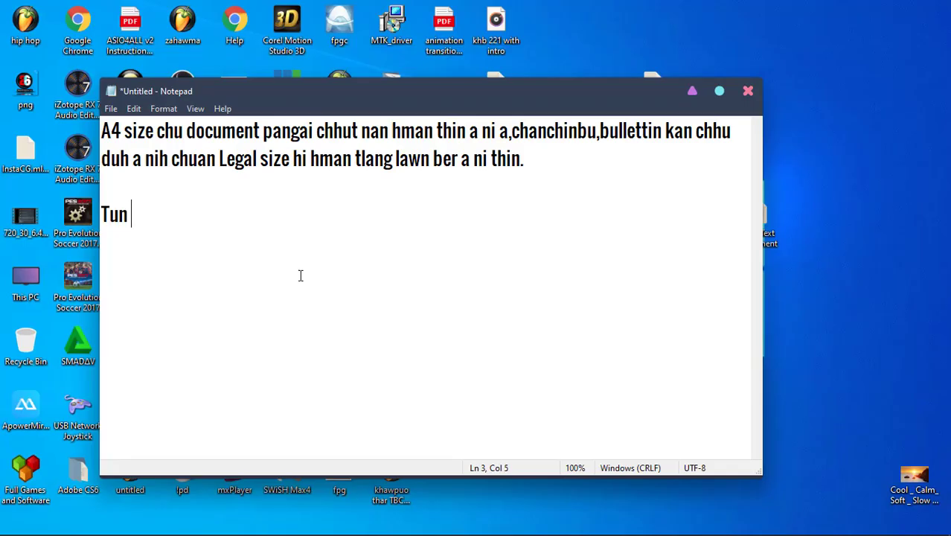
type("tum atan chuan ")
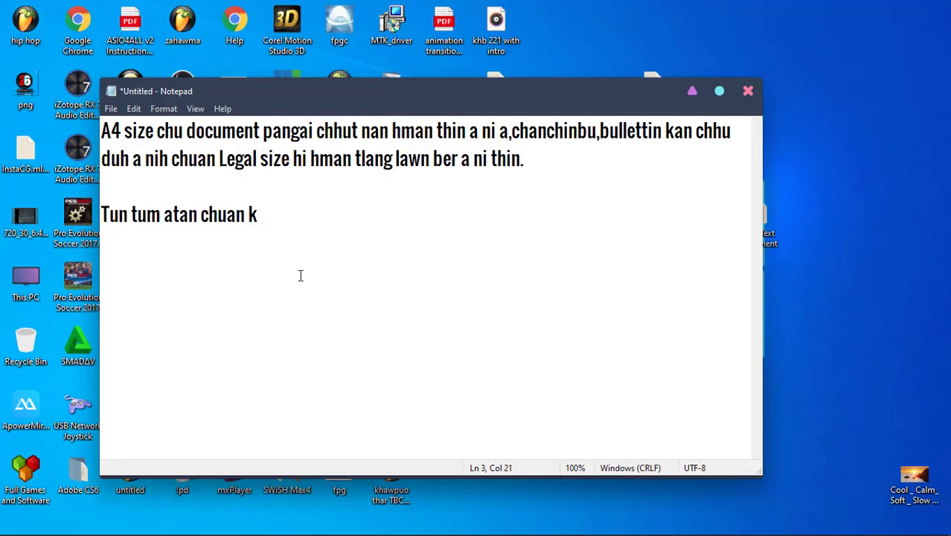
type("duh tawk phawt")
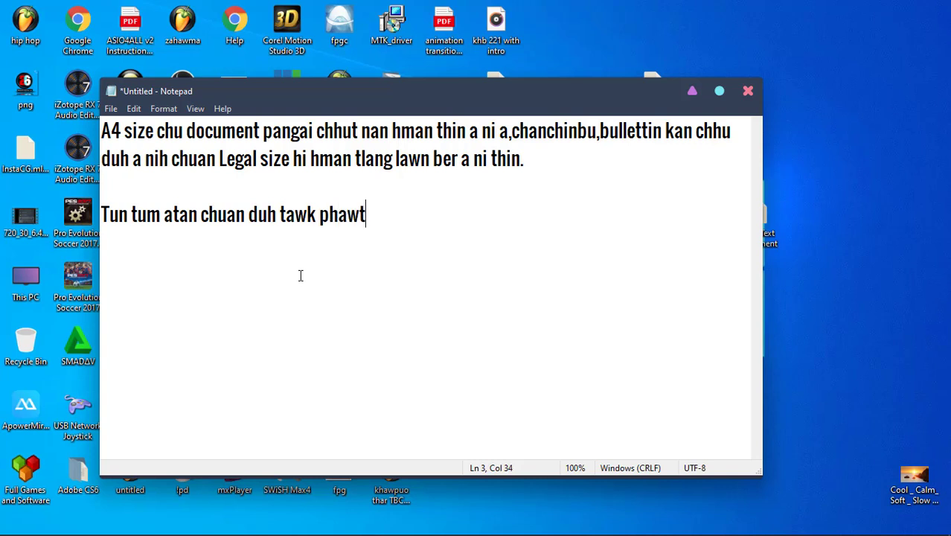
type(" i la next video")
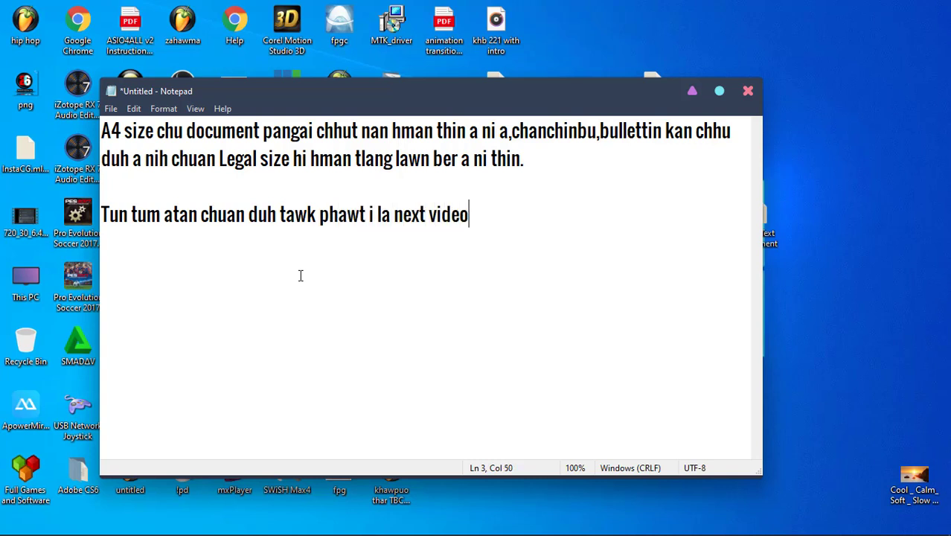
Finish the next-video sentence with " ah Margin set dan leh tul dang te kan ti lang leh dawn nia".
type(" ah Margin set dan")
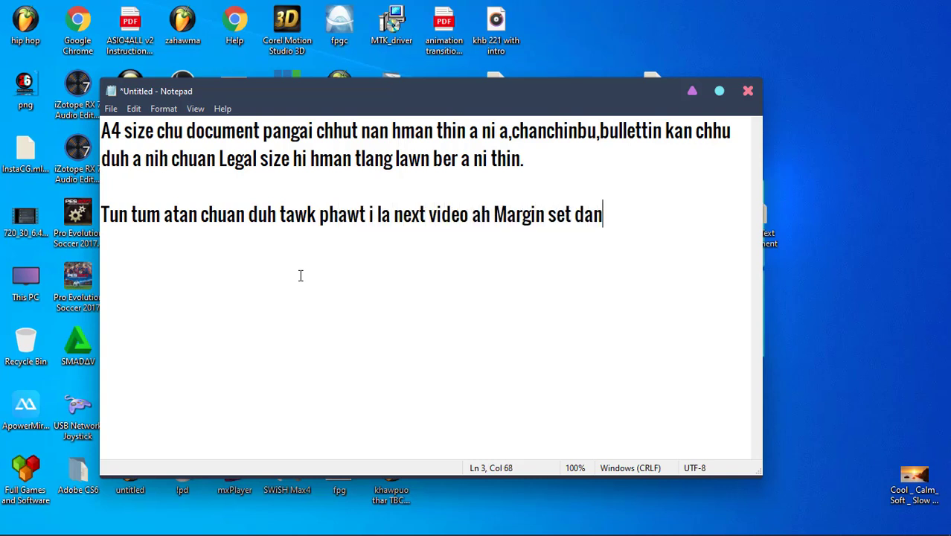
type(" leh tul dang te kan ti lang ")
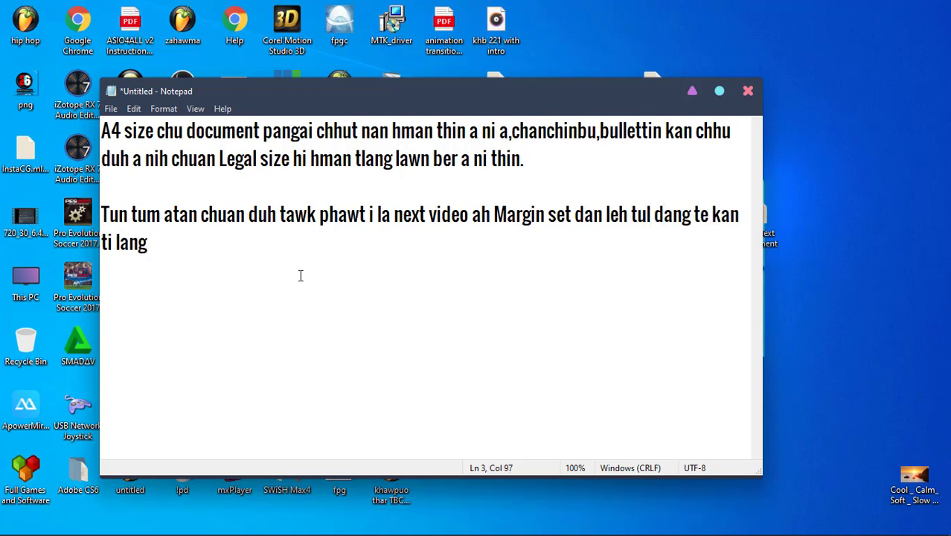
type("leh dawn nia")
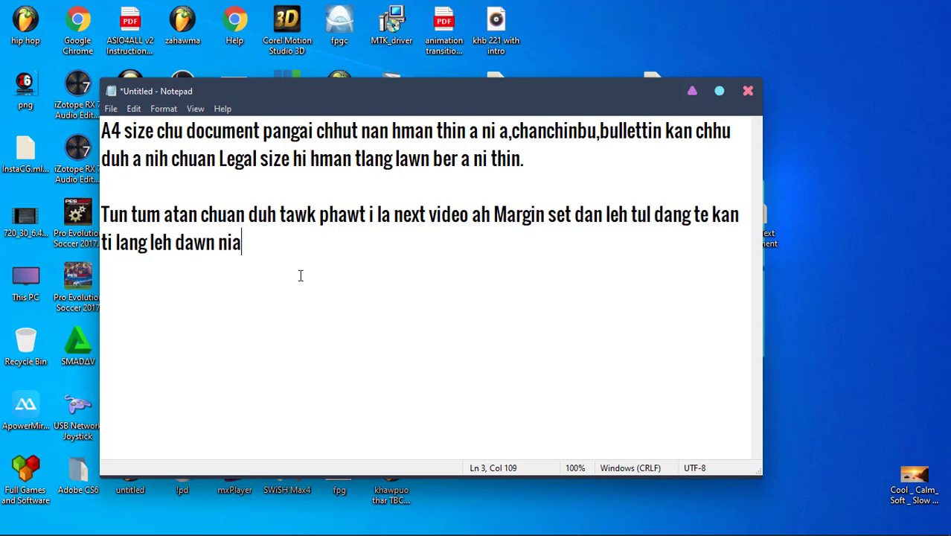
Add a comma, leave a blank line and write "He video i lo en avang hian lawm thu ka hrilh che a".
type("He v")
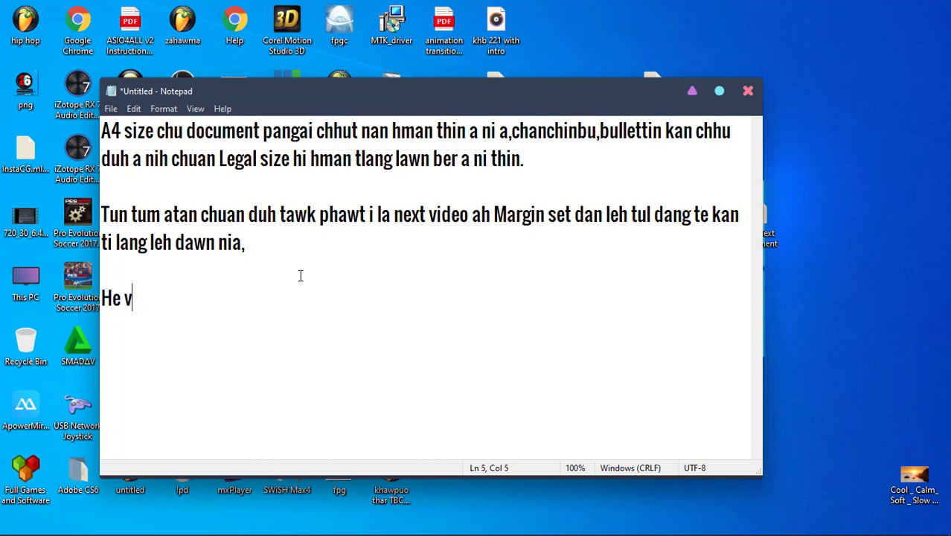
type("ideosi lo en avang hian")
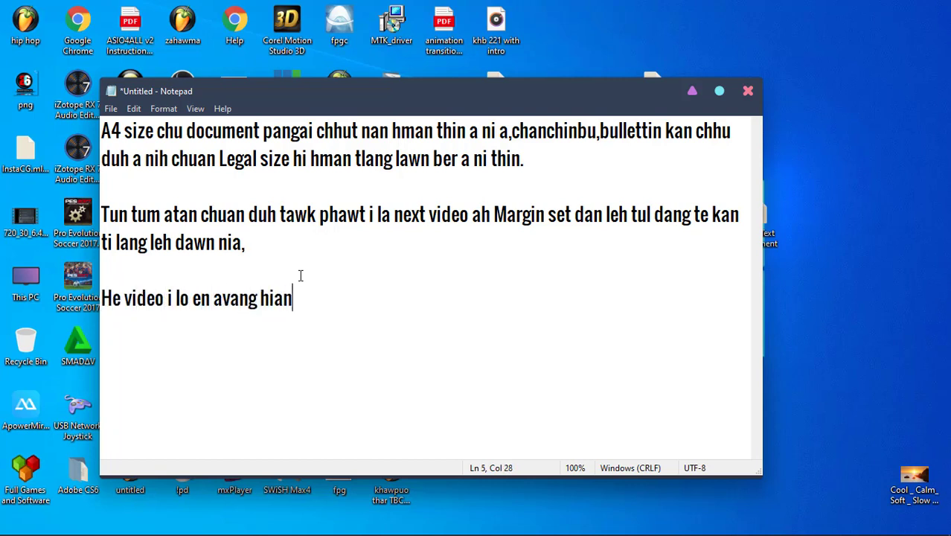
type(" lawm thu ka hrilh che a")
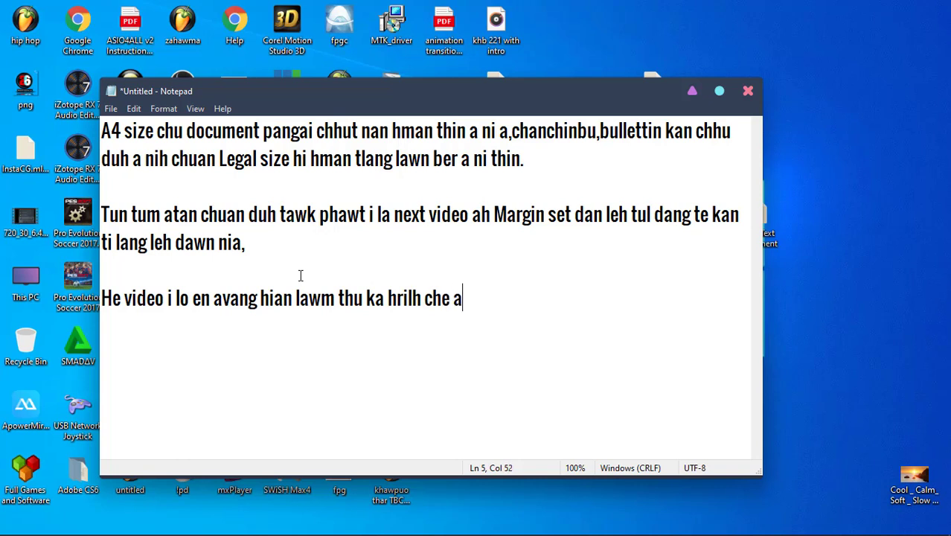
Continue the thank-you line with ",i la subscribe lo a nih chuan Subcribe button kha hmet notification bell icon kha".
type(",i la subscribe l")
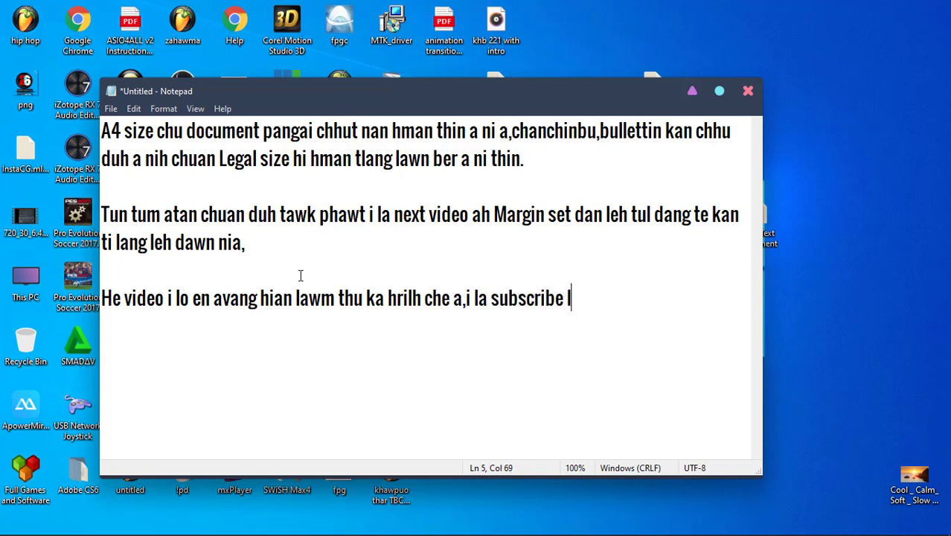
type("o a nih chuan Subcr")
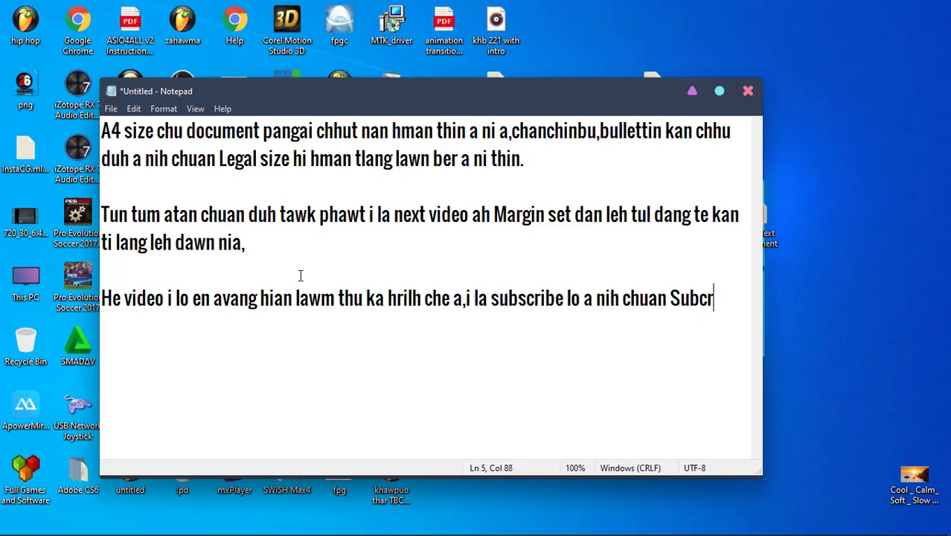
type("ibe buttom")
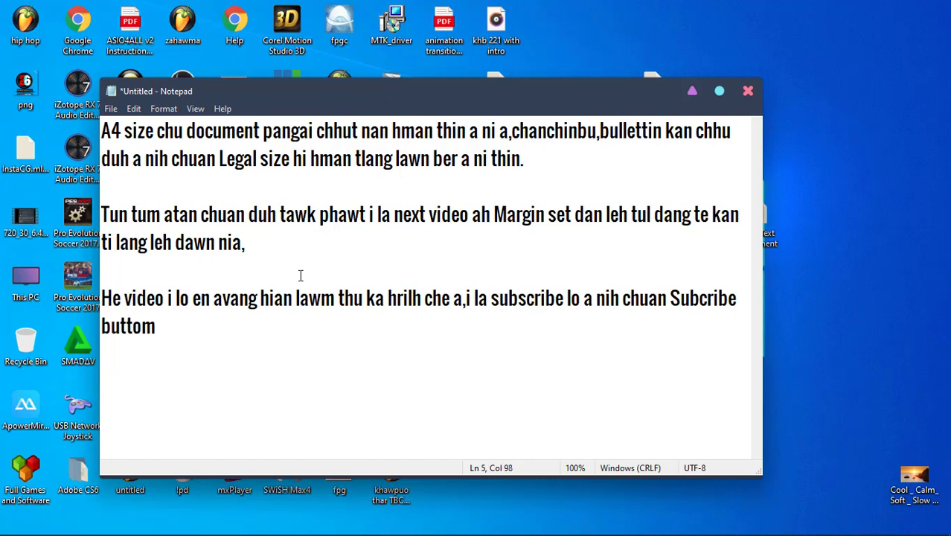
key("BackSpace")
type("n kha hmet noti")
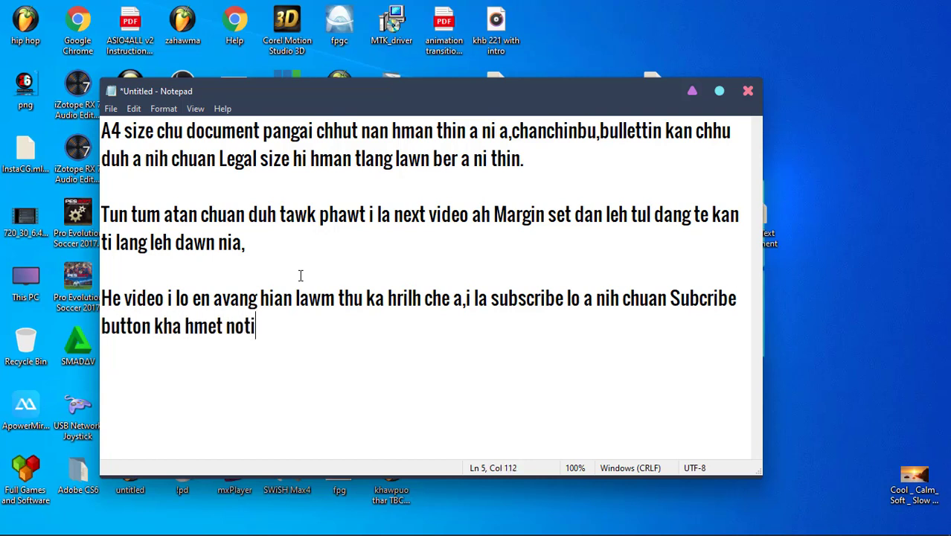
type("fication bell icon kha ")
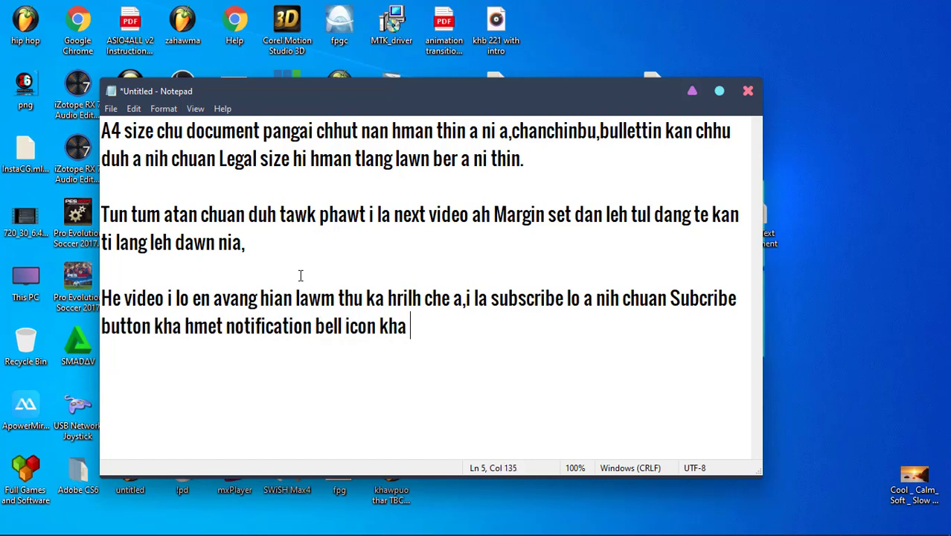
Finish the subscribe sentence with "hmet la,Post thar awm apiangte i hmu zel thei ang.".
type("hme")
type("t la,Post thar")
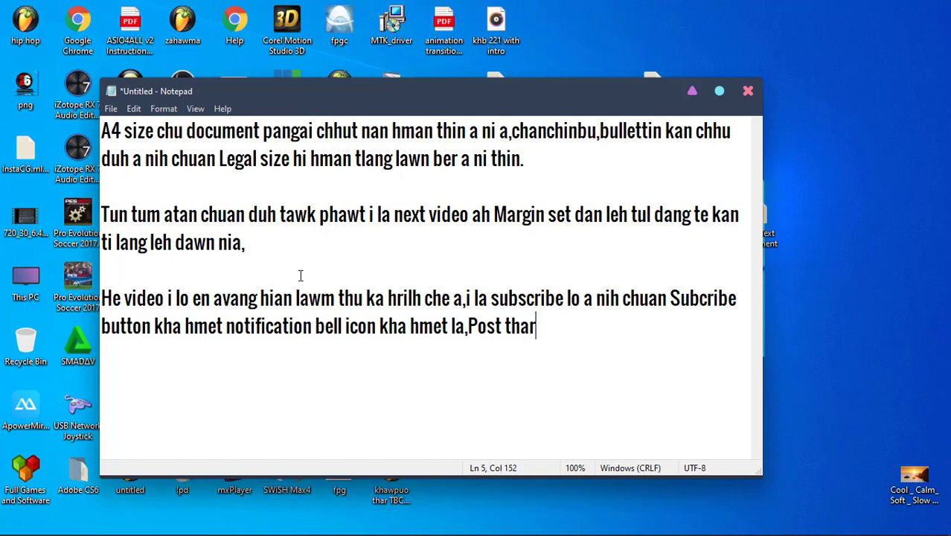
type(" awm apiangte i hmu zel thei ang.")
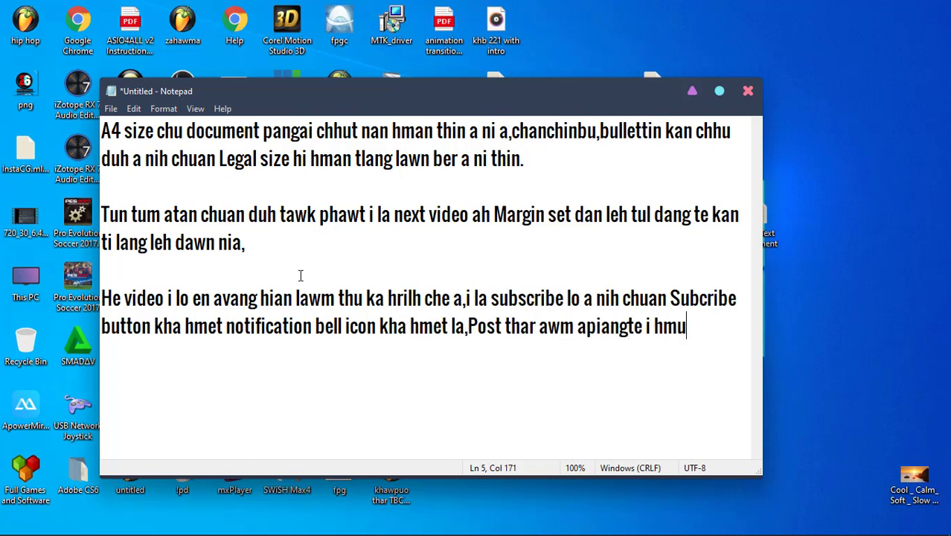
Leave two blank lines below the subscribe paragraph and write the closing line "ka lawm e....".
key("Return")
key("Return")
key("Return")
type("la")
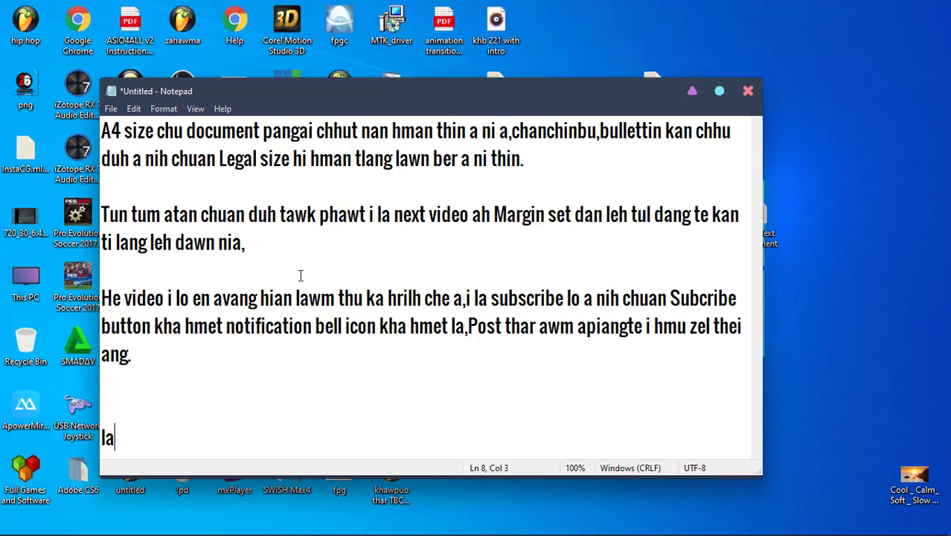
key("BackSpace")
key("BackSpace")
type("ka lawm e....")
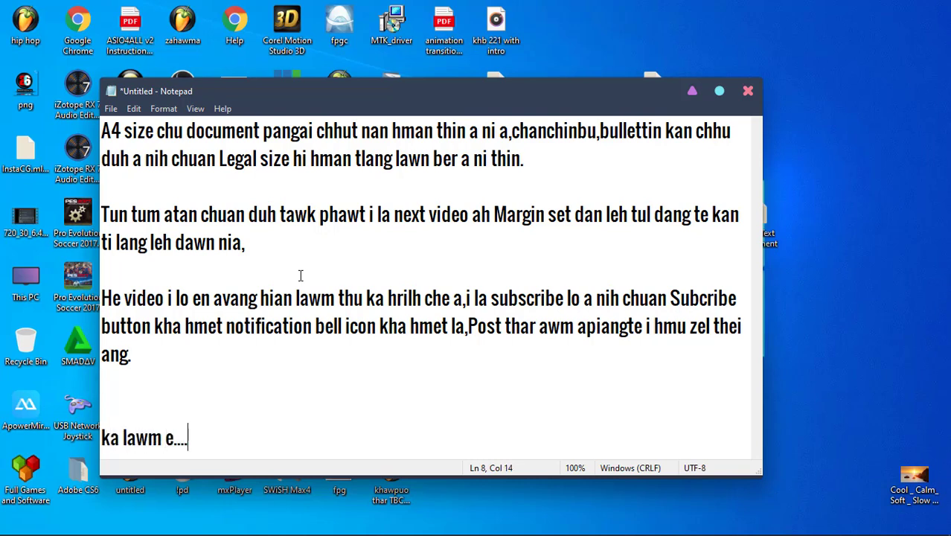